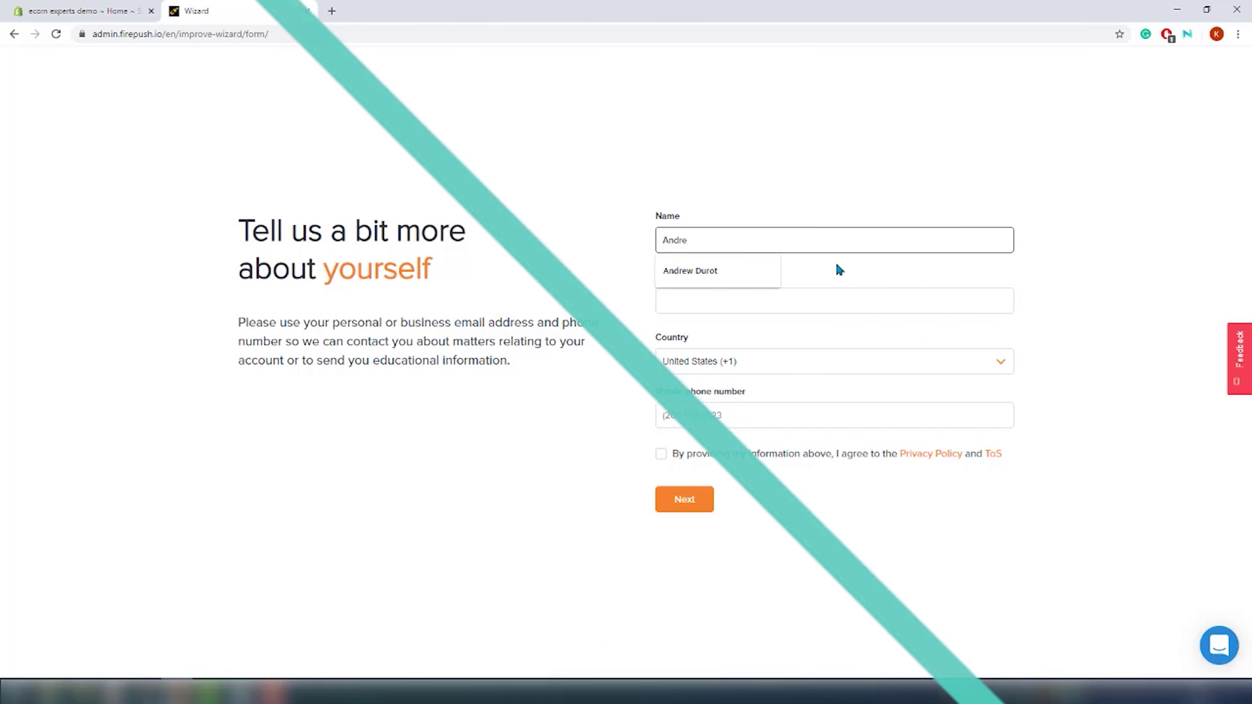
Step: Finish the Name field in the onboarding form and move on to Email
key("Tab")
Step: Fill the email from autofill, choose the country, enter the mobile number and submit the details
type("k")
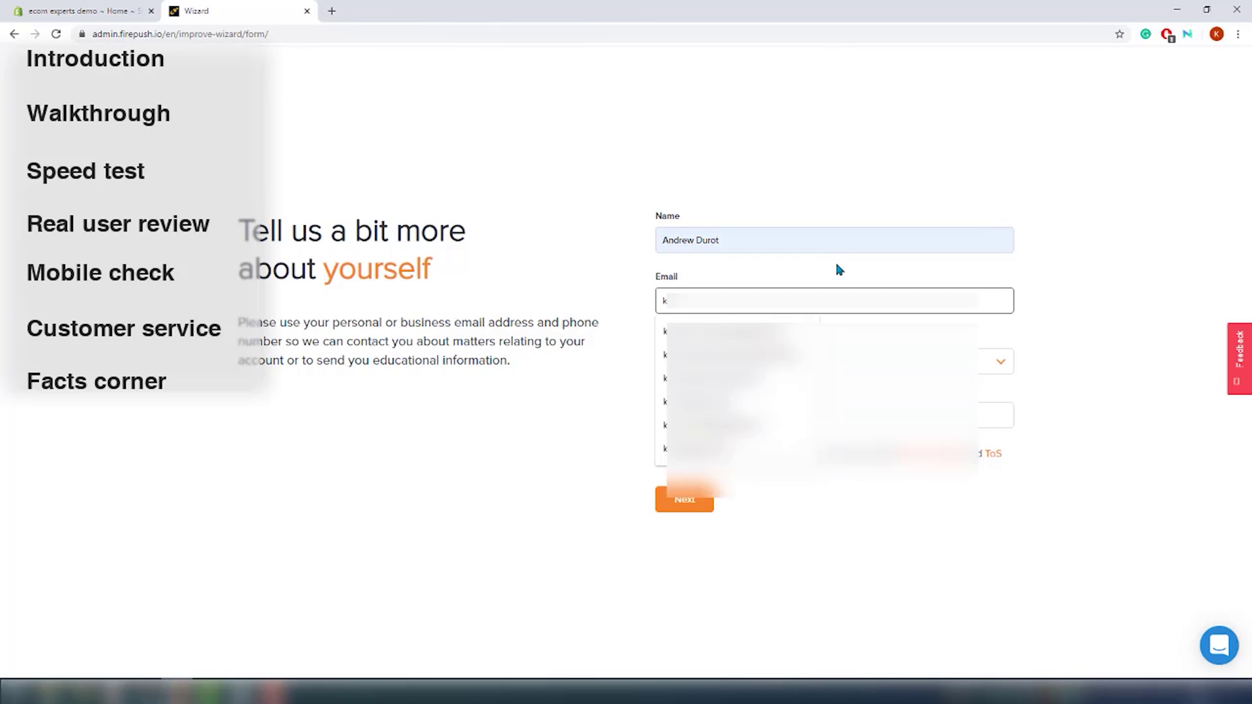
key("Down")
left_click(835, 361)
left_click(796, 459)
left_click(795, 415)
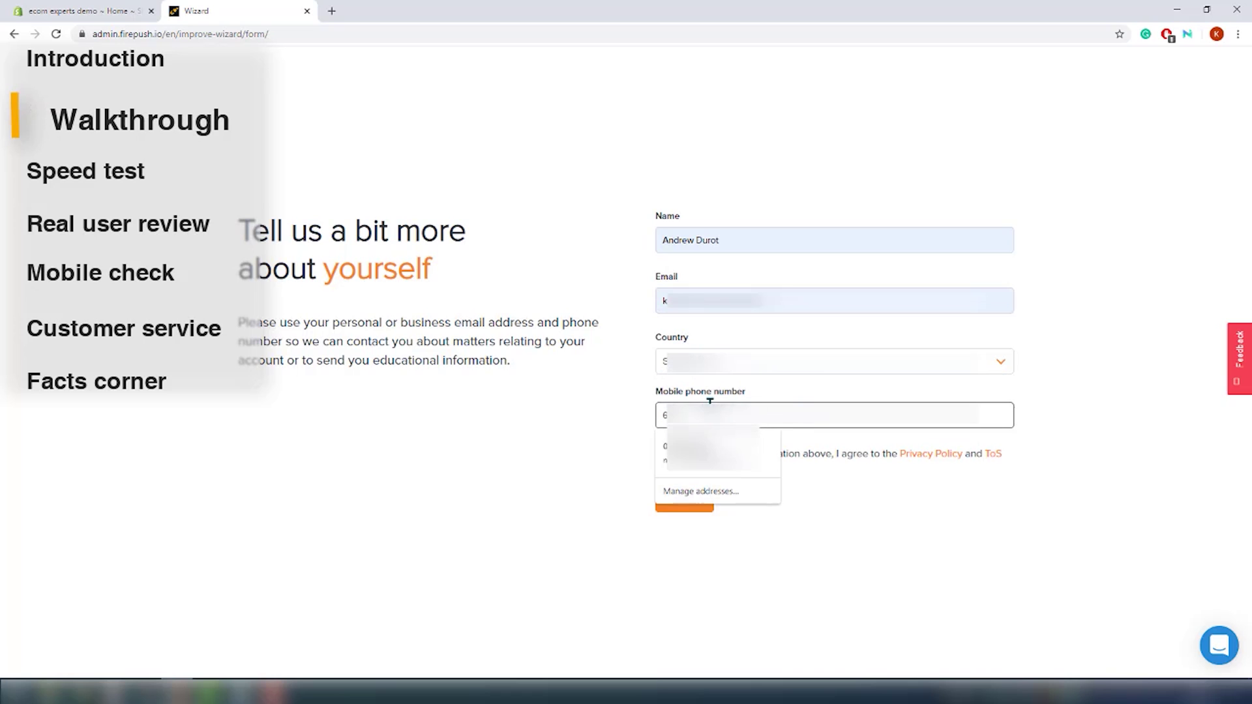
left_click(685, 499)
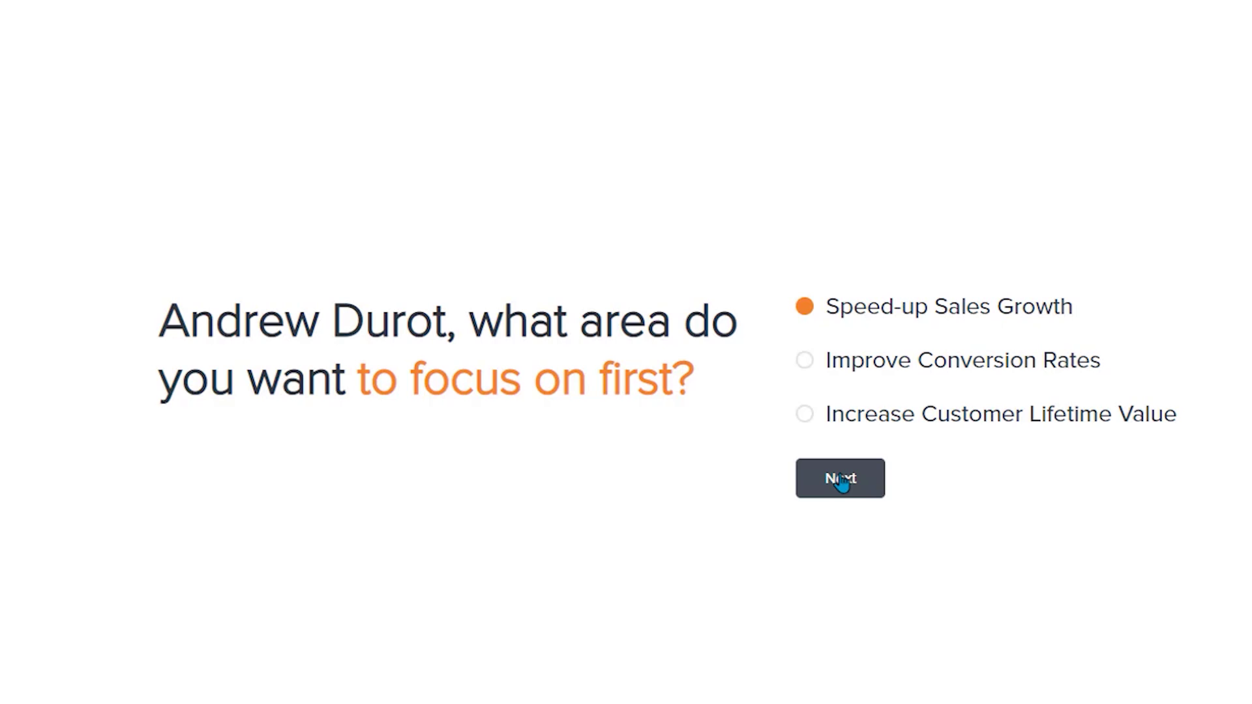
Step: Continue past the focus-area, SMS campaigns and web push slides to finish the wizard
left_click(842, 480)
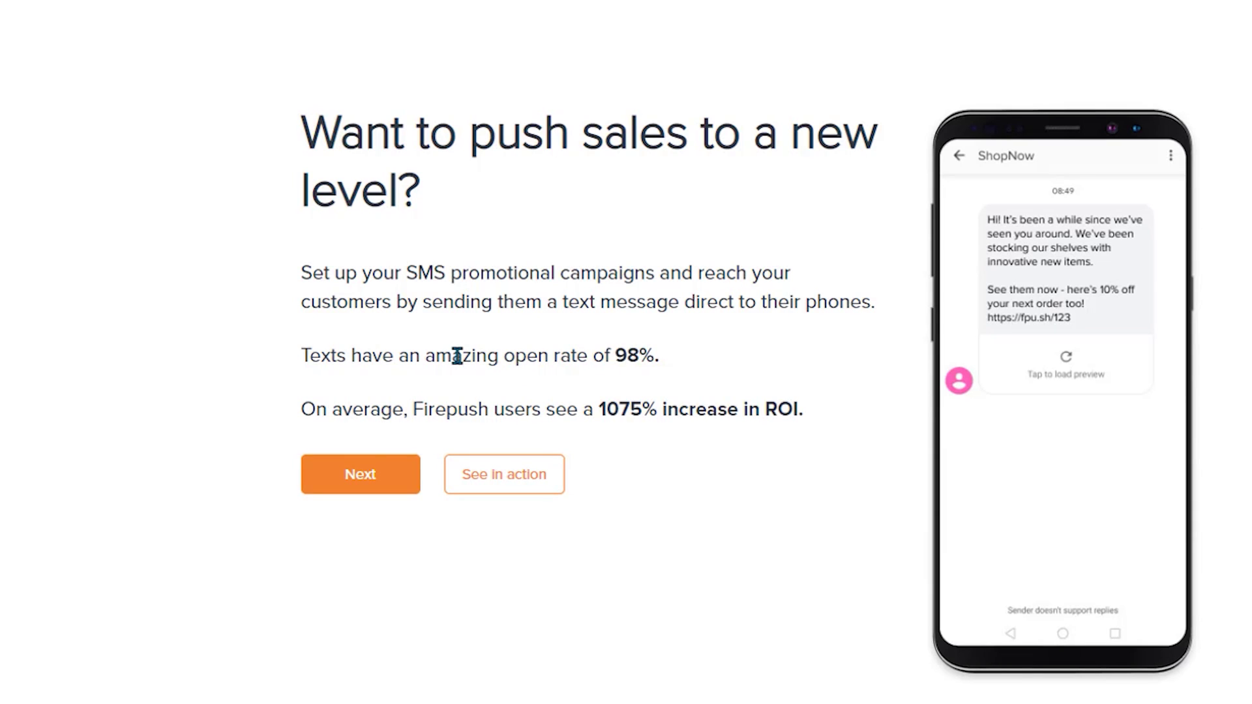
left_click(350, 473)
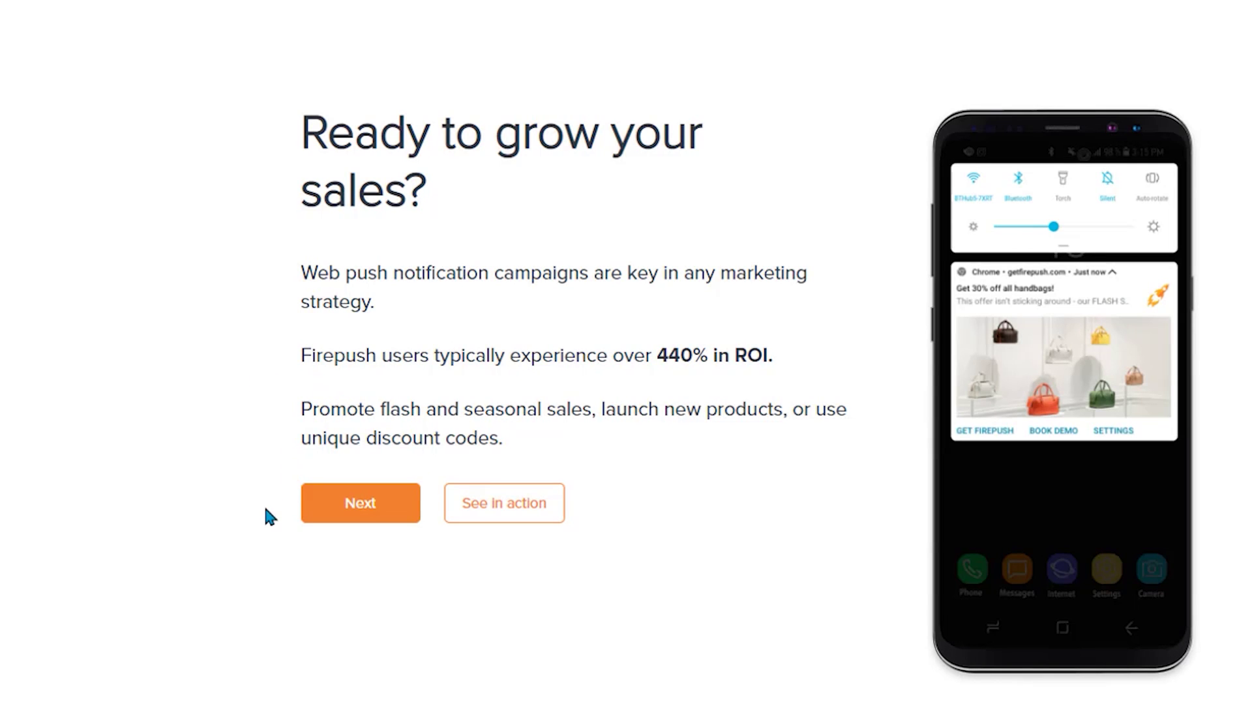
left_click(331, 515)
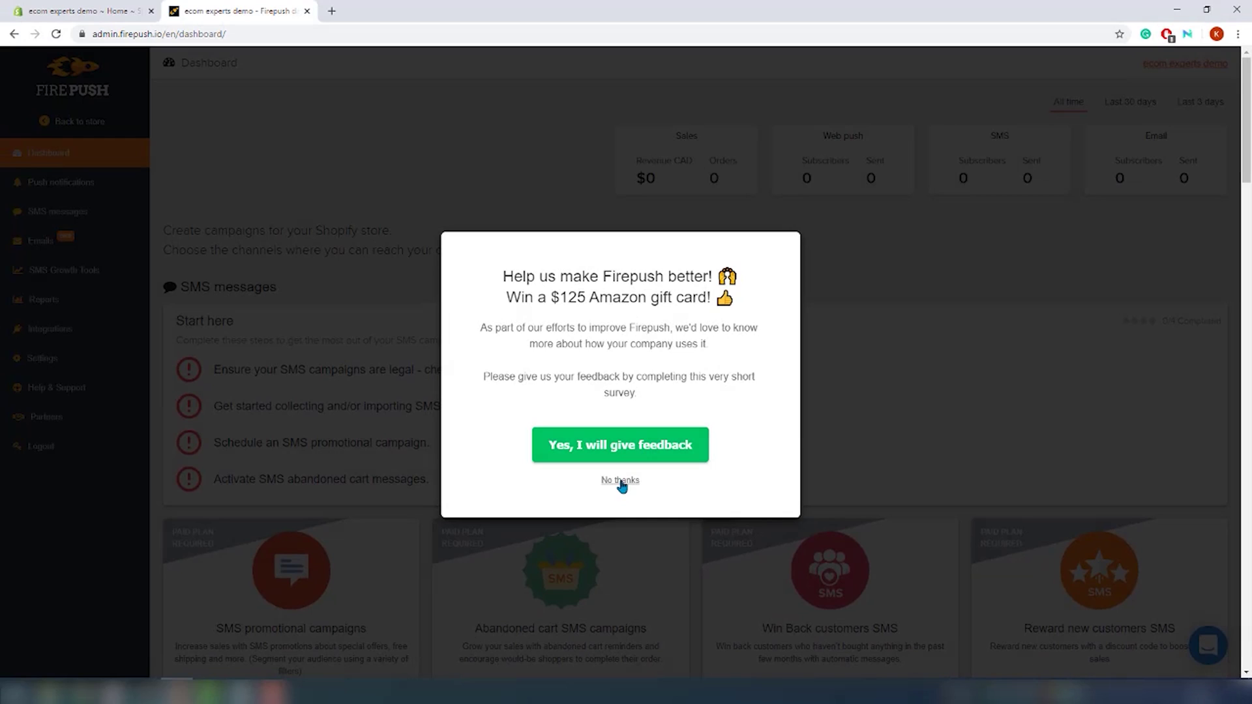
Step: Dismiss the feedback survey and set the dashboard figures to the last 3 days
left_click(621, 482)
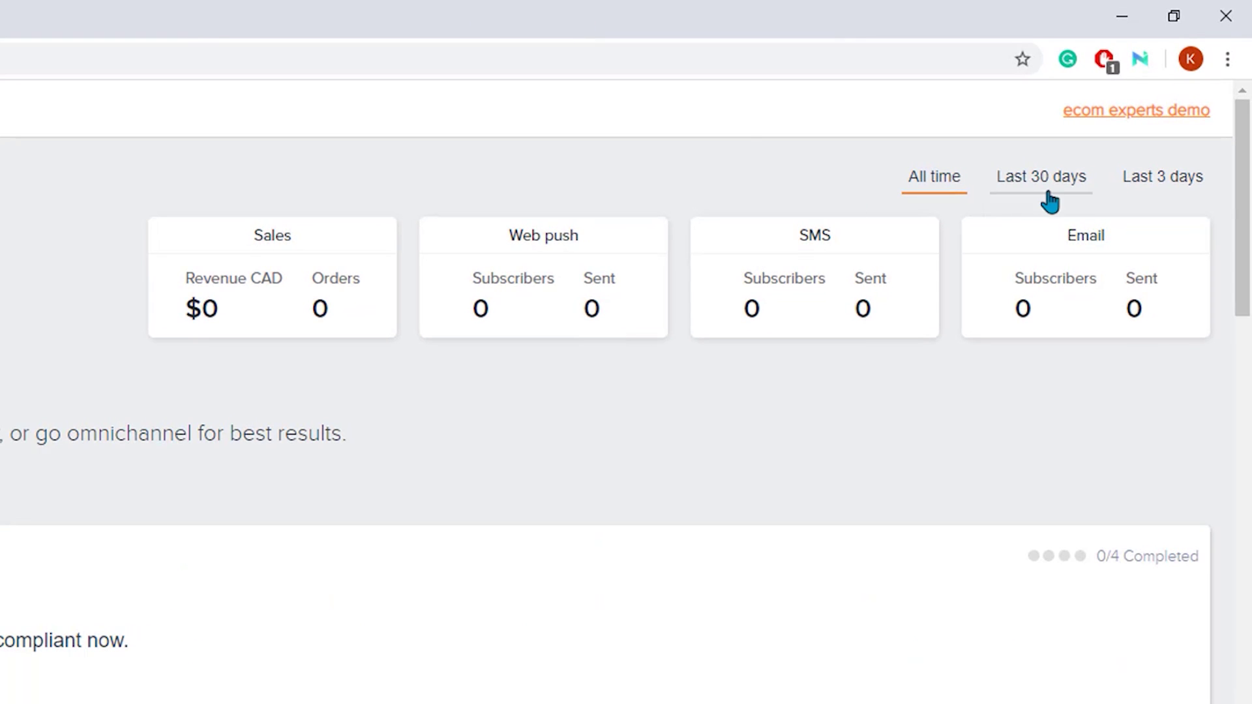
left_click(1050, 202)
left_click(1199, 187)
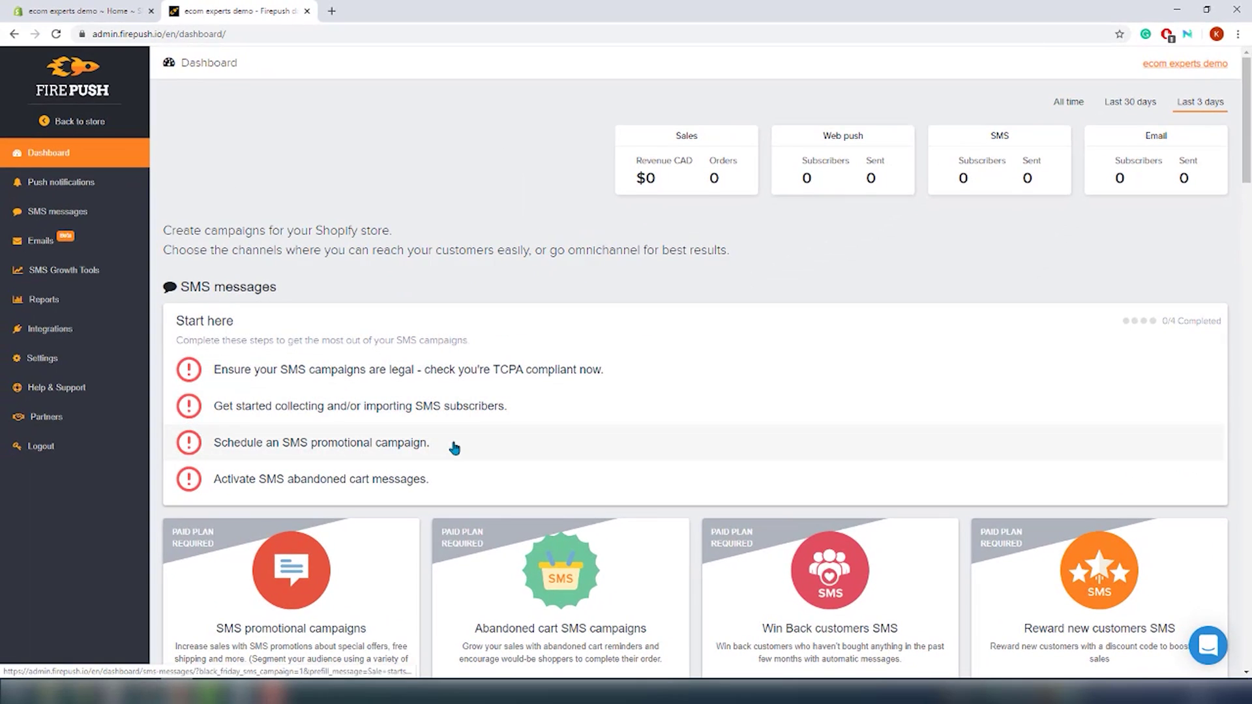
Step: Scroll down to the push notification campaigns and open Welcome pushes
scroll(454, 447, "down", 5)
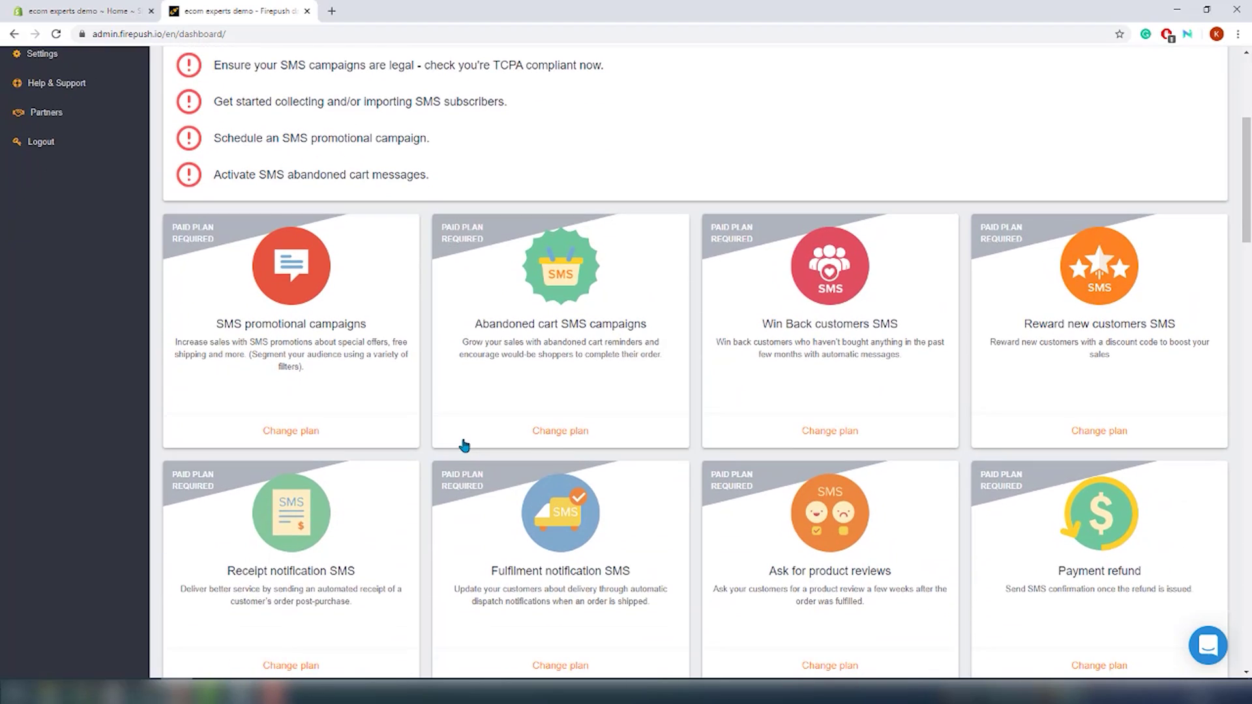
scroll(465, 455, "down", 2)
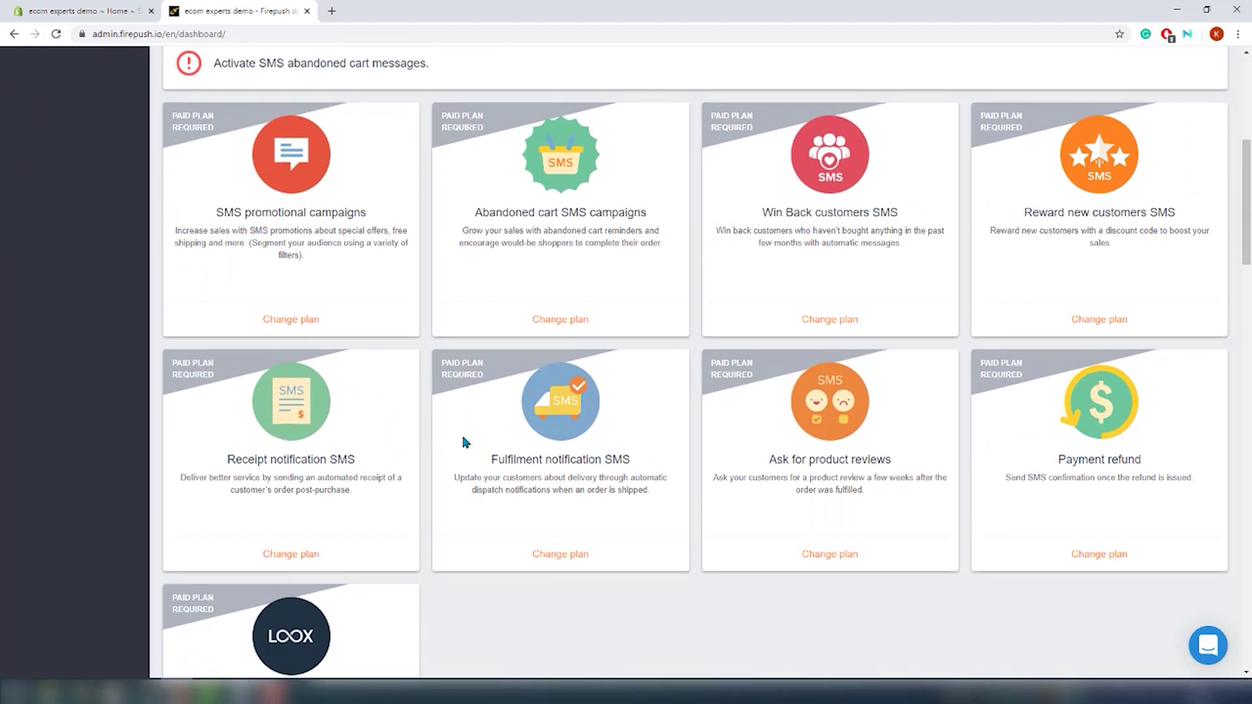
scroll(462, 439, "down", 1)
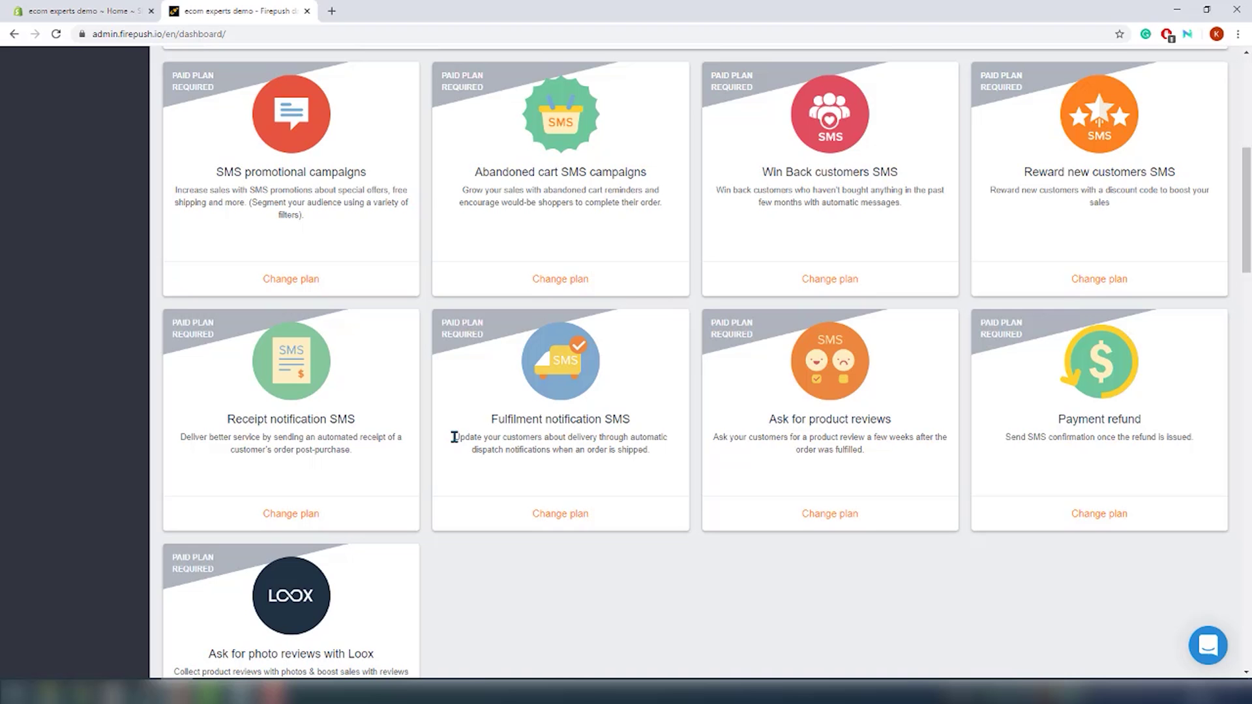
scroll(456, 436, "down", 3)
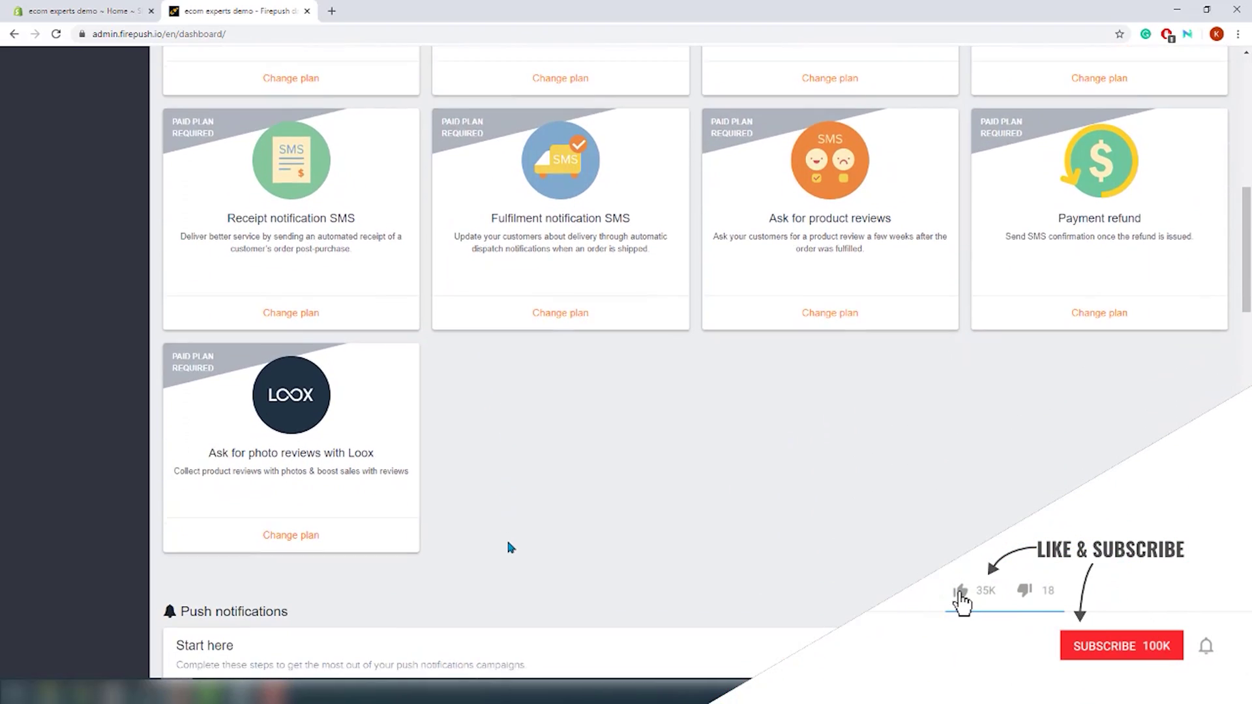
scroll(511, 548, "down", 5)
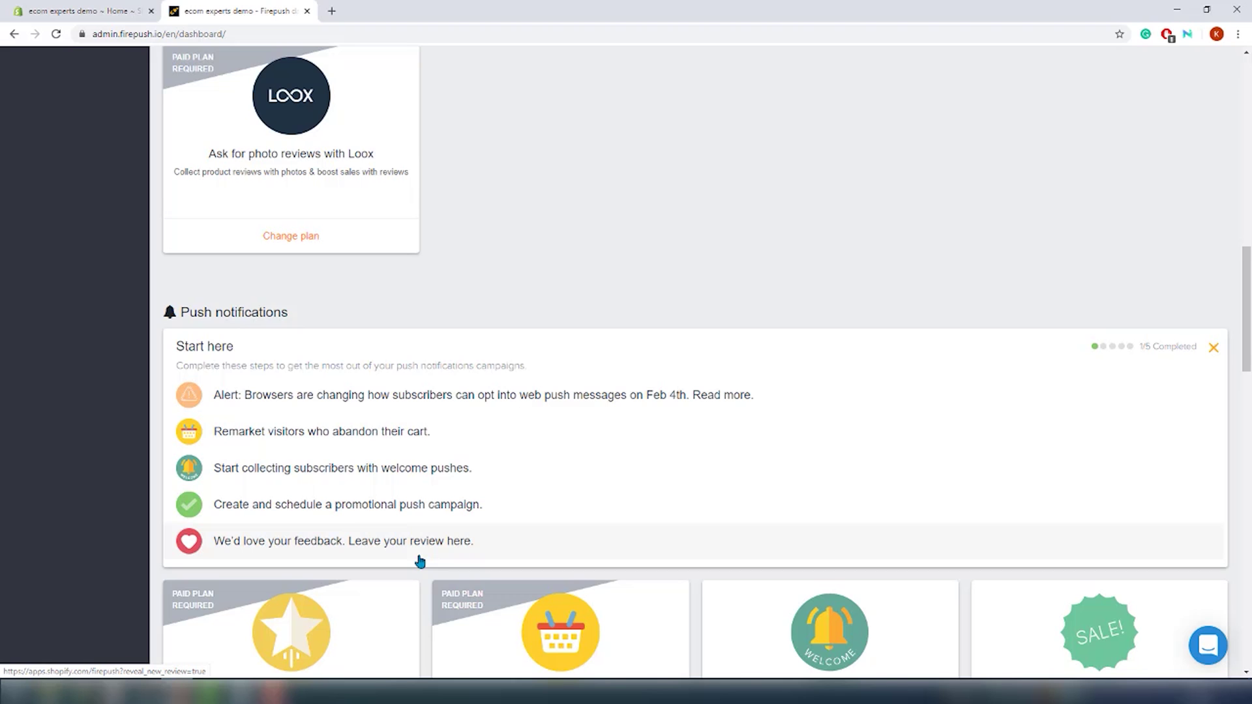
scroll(420, 561, "down", 1)
scroll(420, 561, "down", 1)
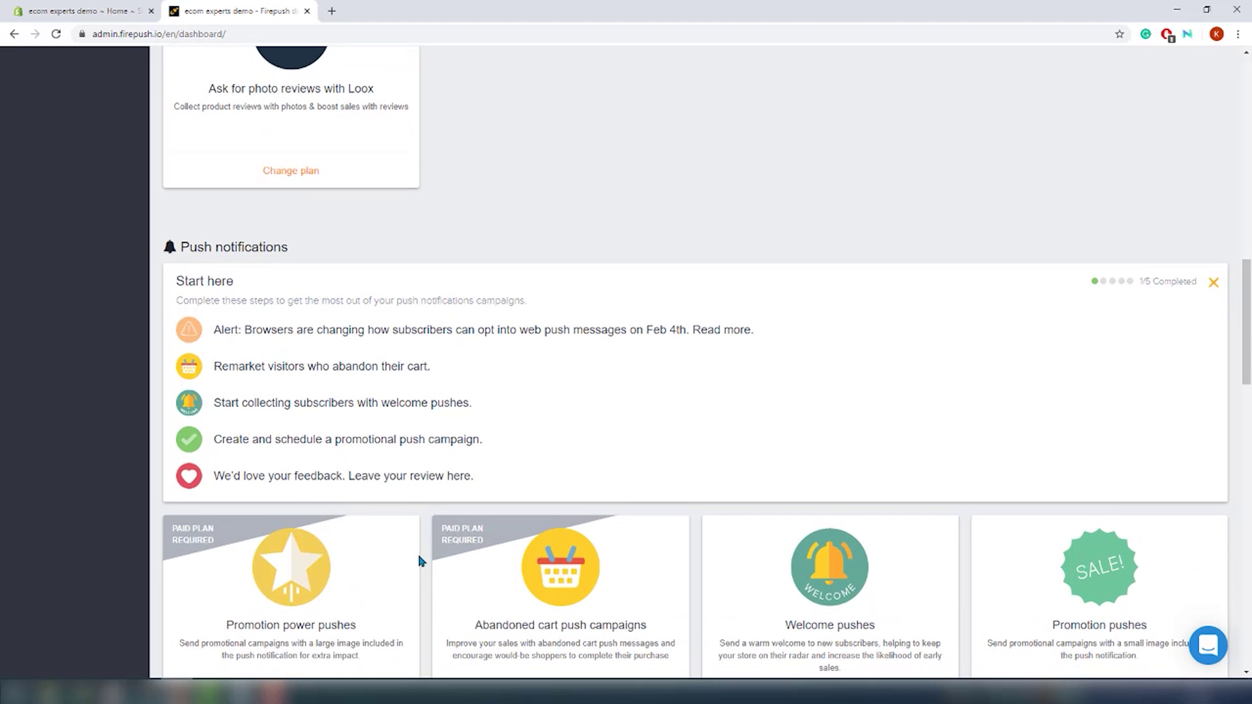
scroll(420, 561, "down", 4)
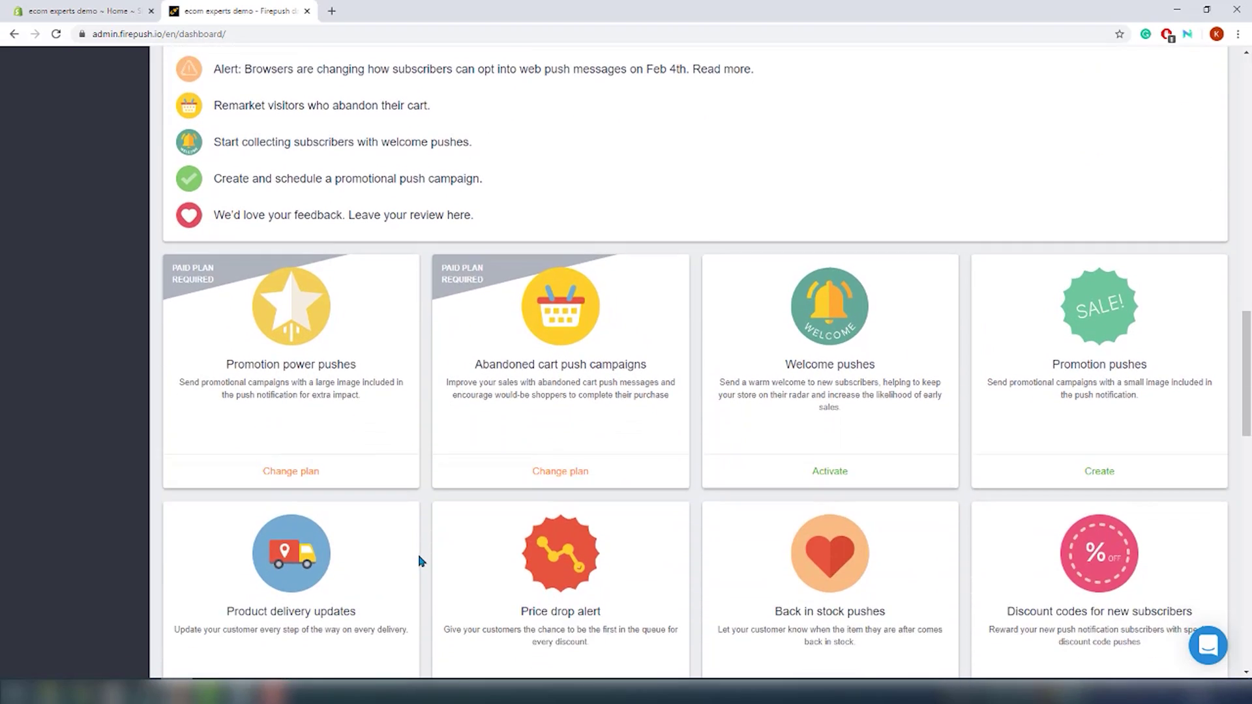
scroll(420, 561, "down", 2)
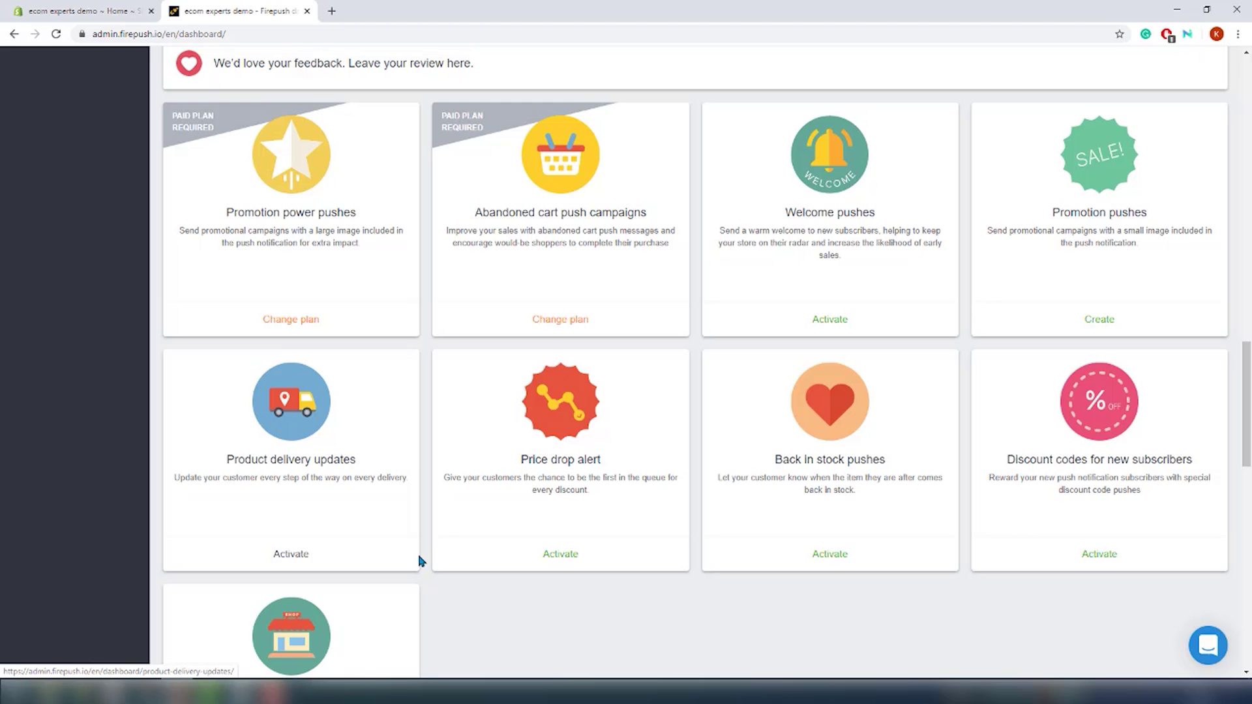
left_click(820, 315)
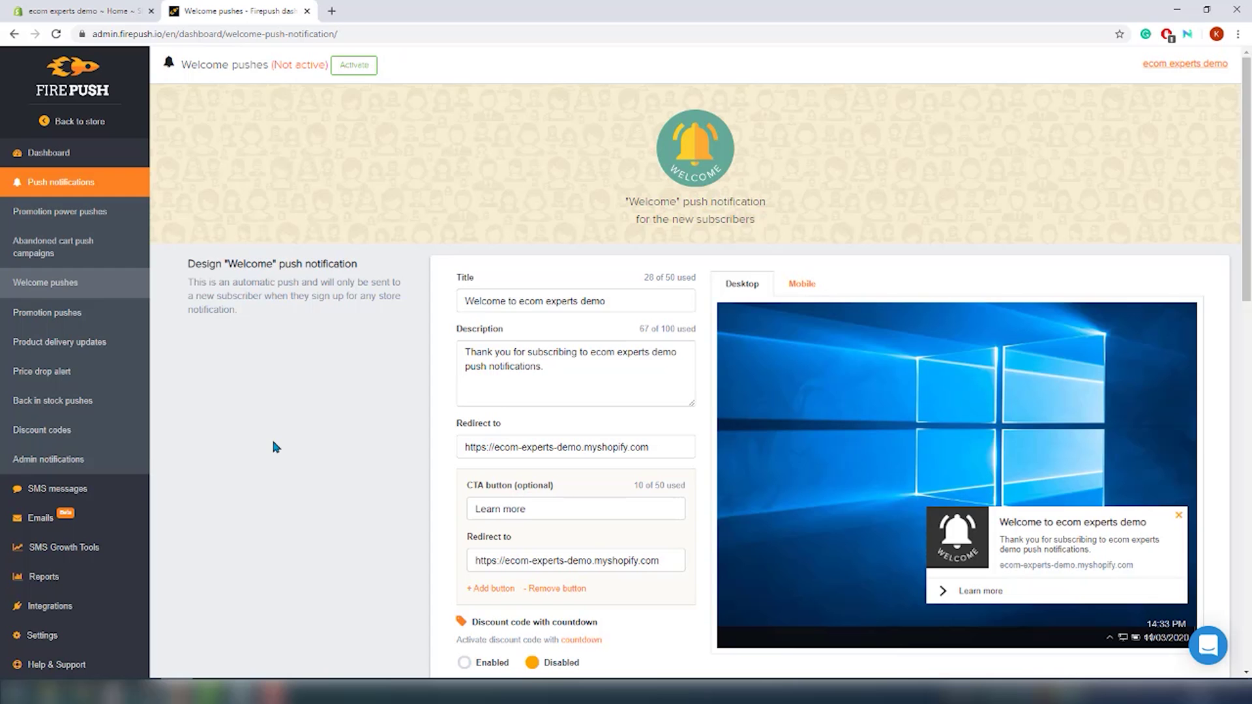
Step: Activate the Welcome pushes notification and return to the push notifications overview
scroll(300, 450, "down", 2)
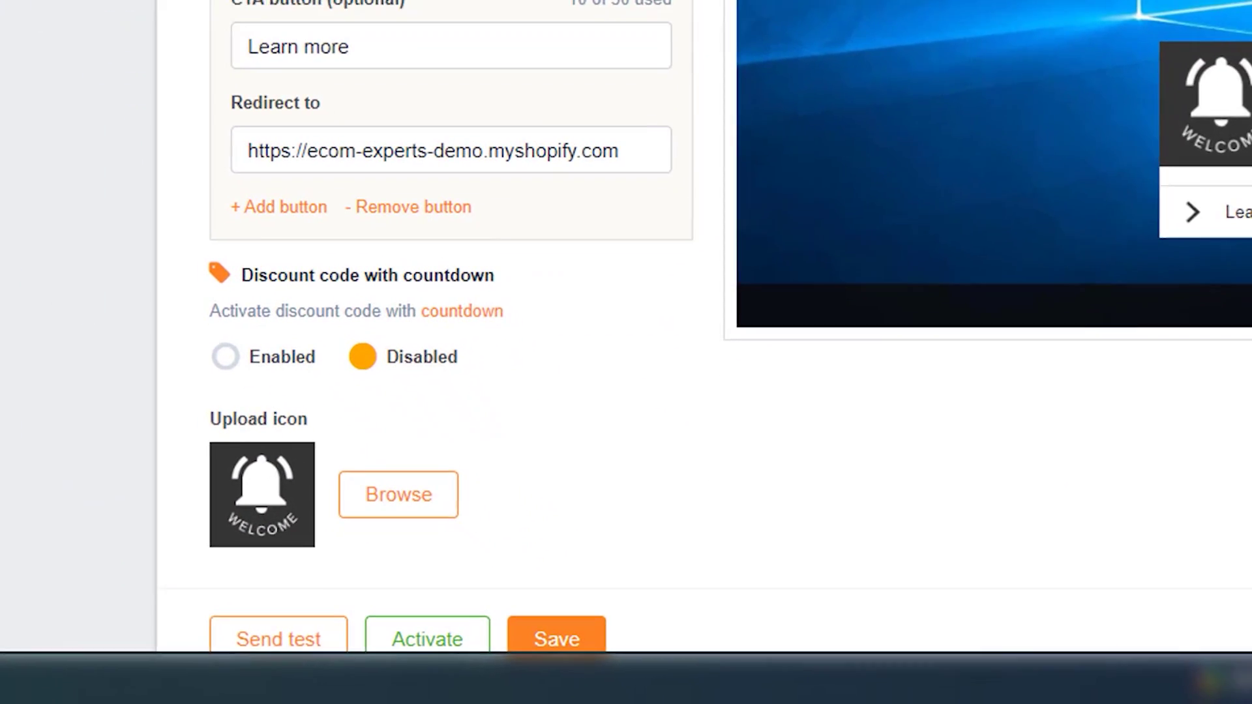
scroll(626, 326, "down", 1)
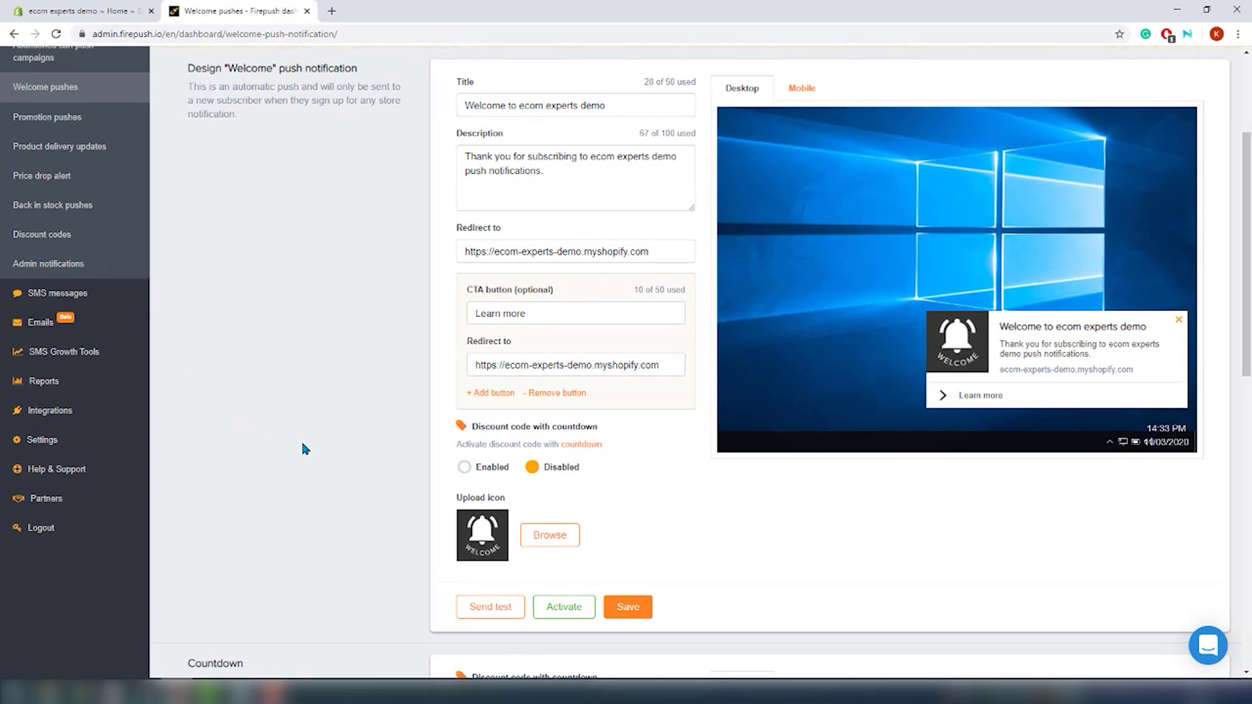
left_click(567, 607)
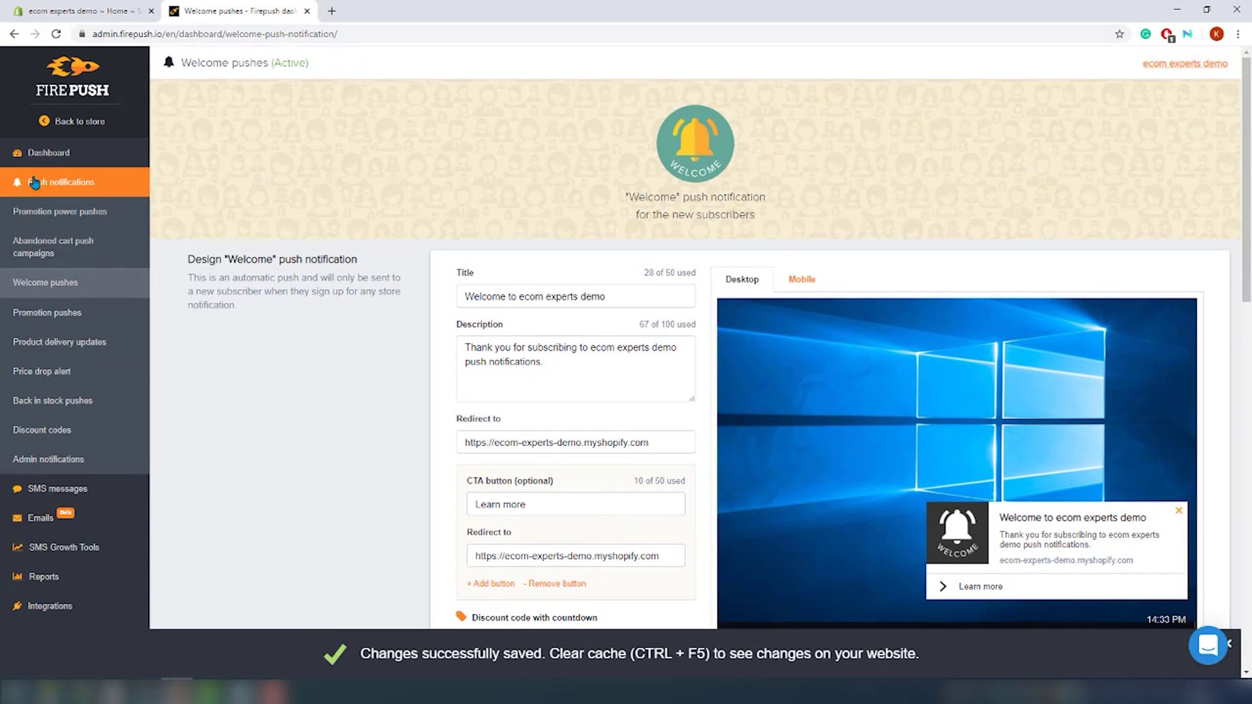
left_click(34, 183)
scroll(638, 497, "down", 15)
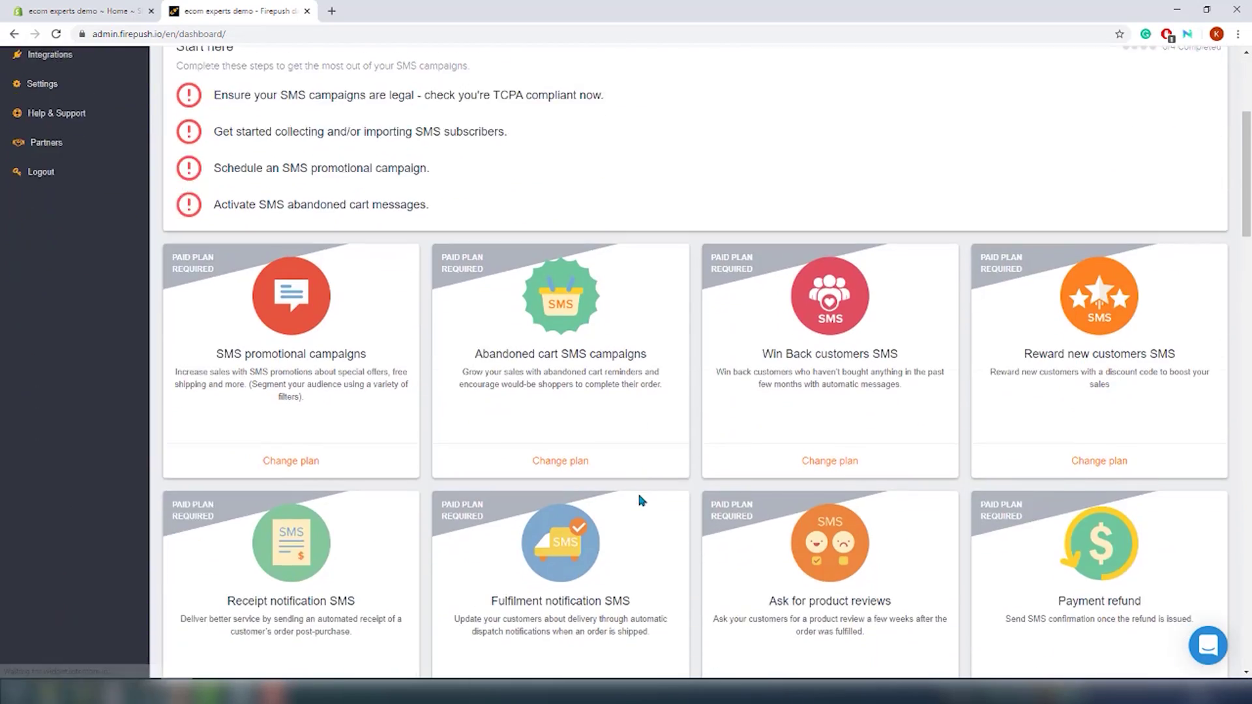
scroll(741, 500, "down", 4)
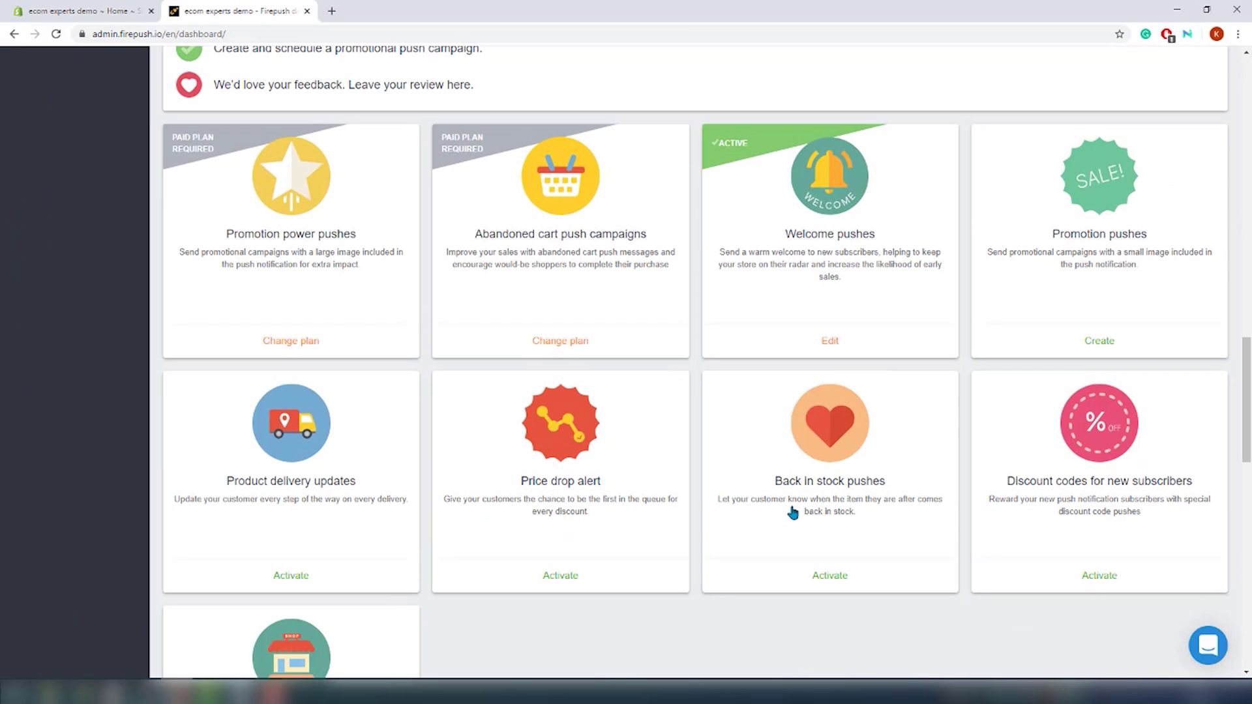
Step: Review and save the Product delivery updates settings (Browser prompt, Instant delay)
left_click(294, 576)
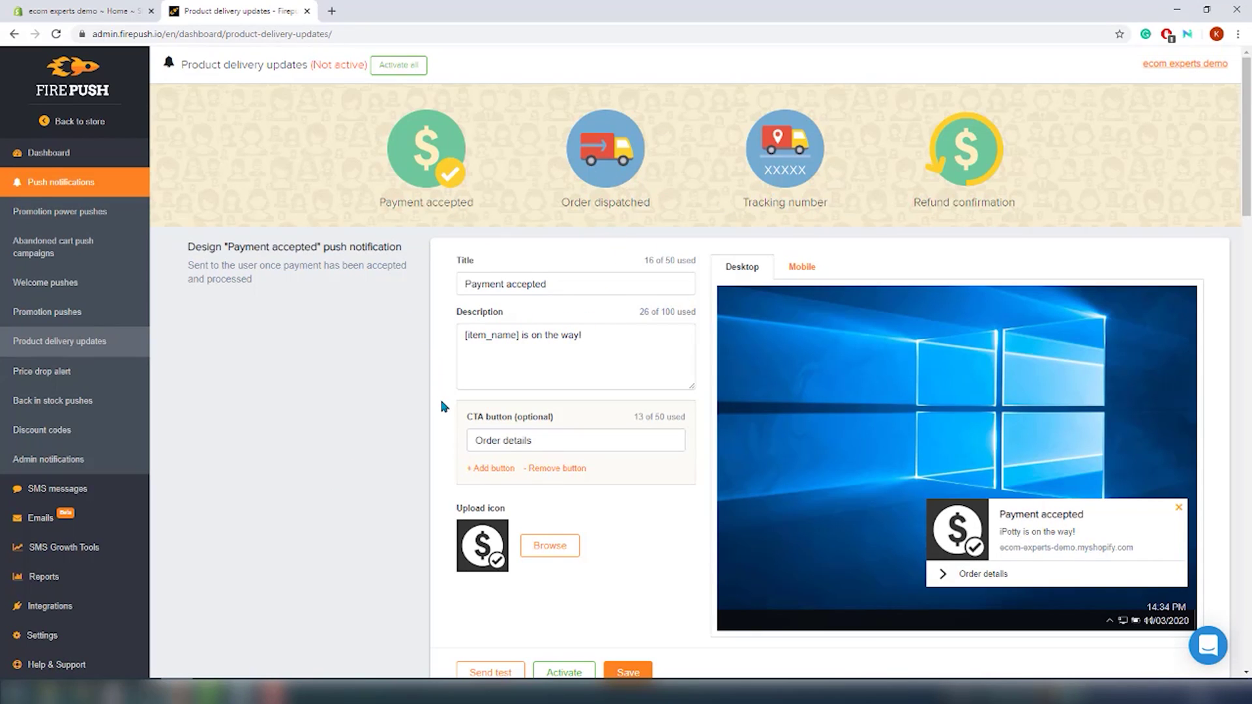
scroll(440, 405, "down", 4)
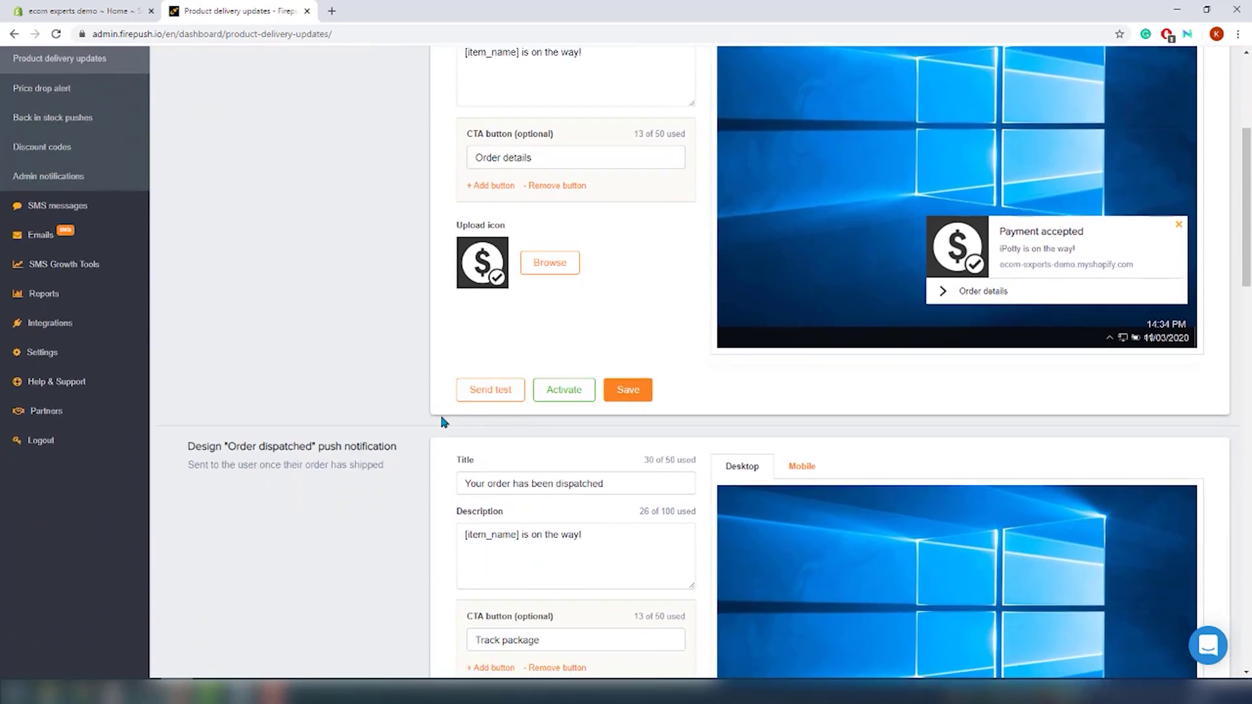
scroll(441, 417, "down", 7)
scroll(465, 471, "down", 3)
scroll(508, 521, "down", 4)
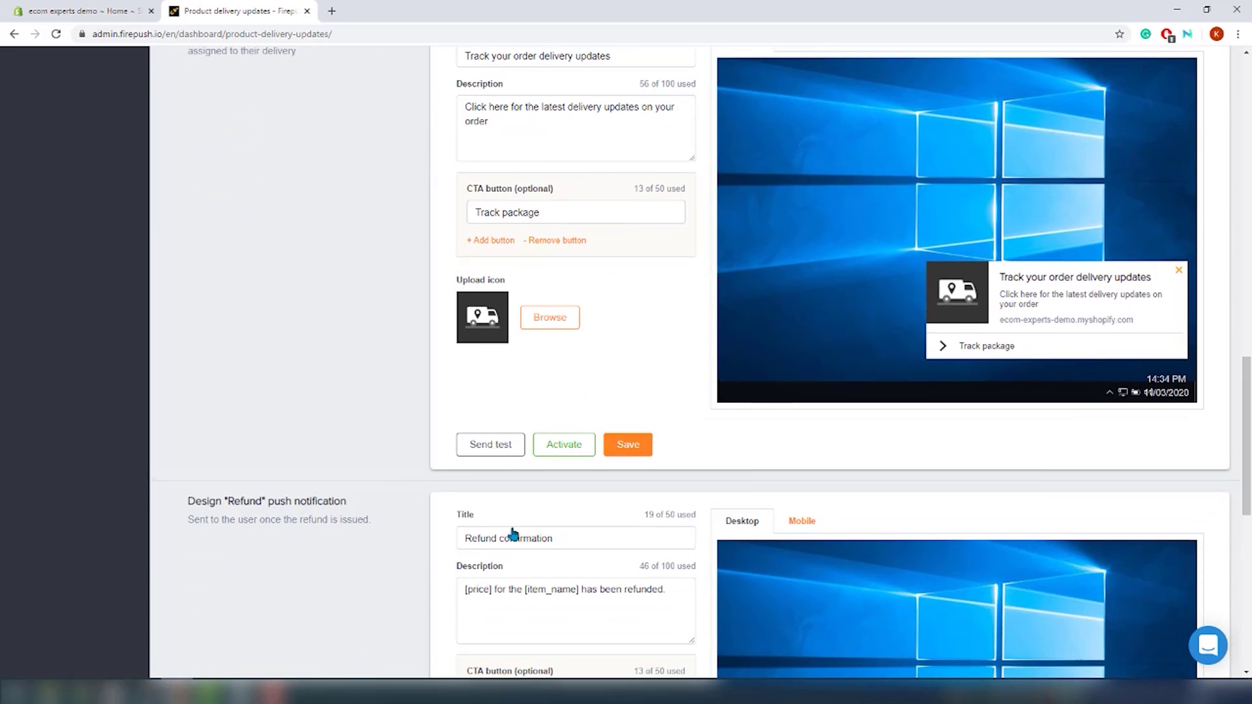
scroll(512, 528, "down", 7)
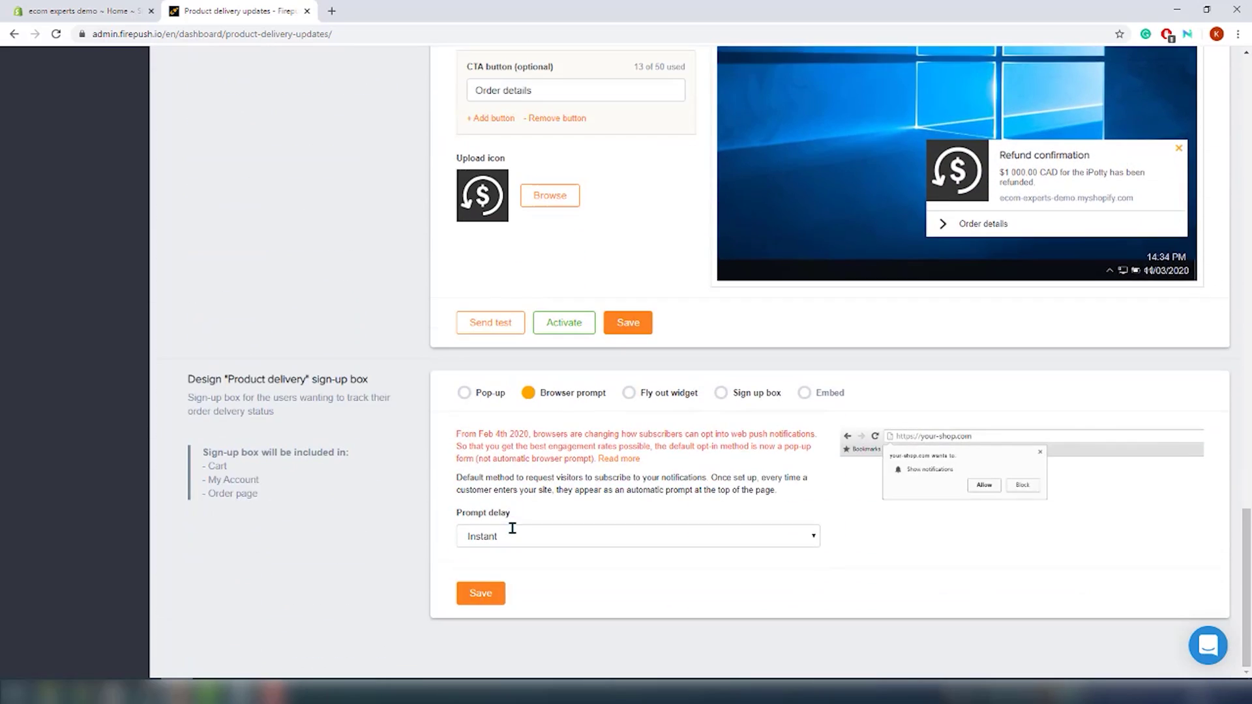
left_click(481, 593)
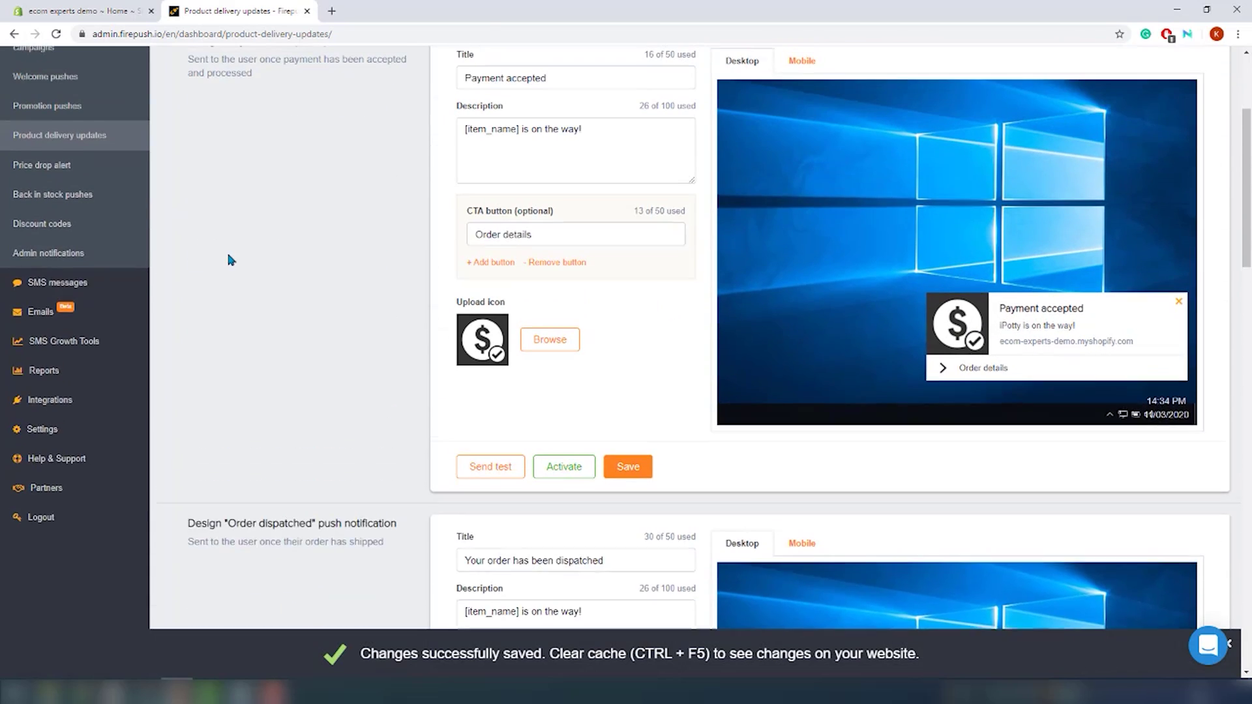
left_click(62, 205)
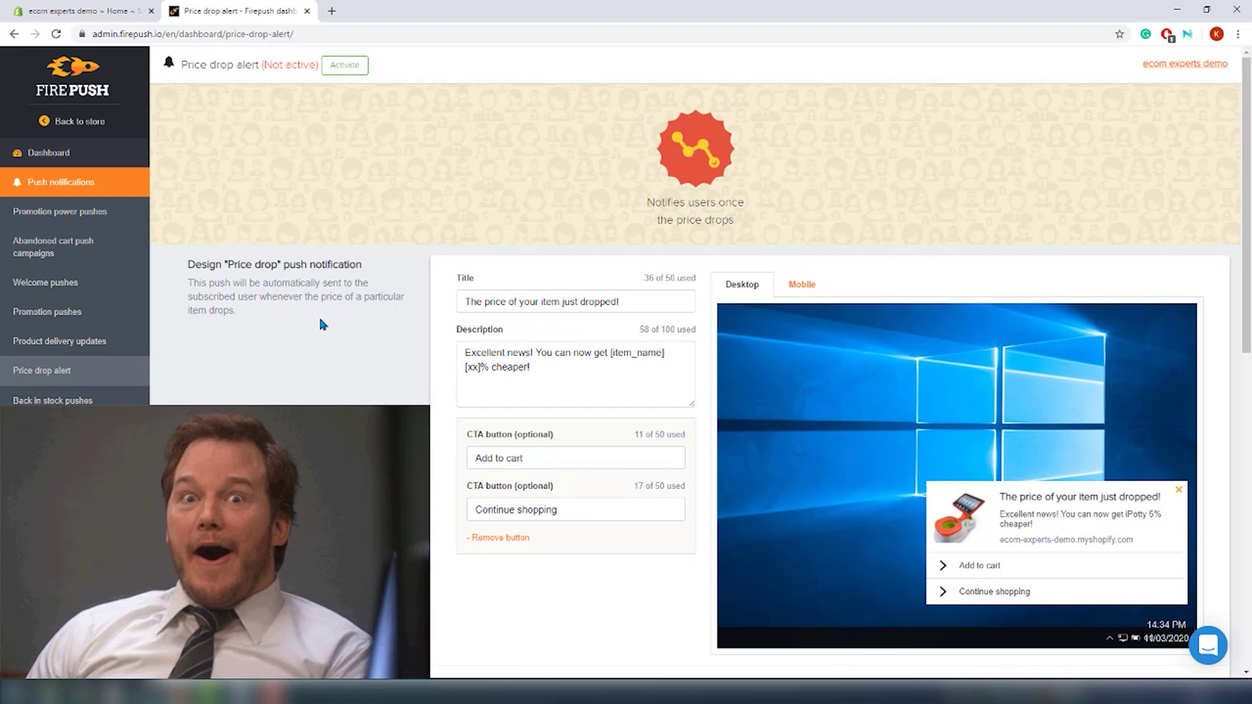
Step: Look over the Price drop alert settings, then go back to the dashboard via Emails
scroll(612, 364, "down", 2)
scroll(613, 365, "down", 5)
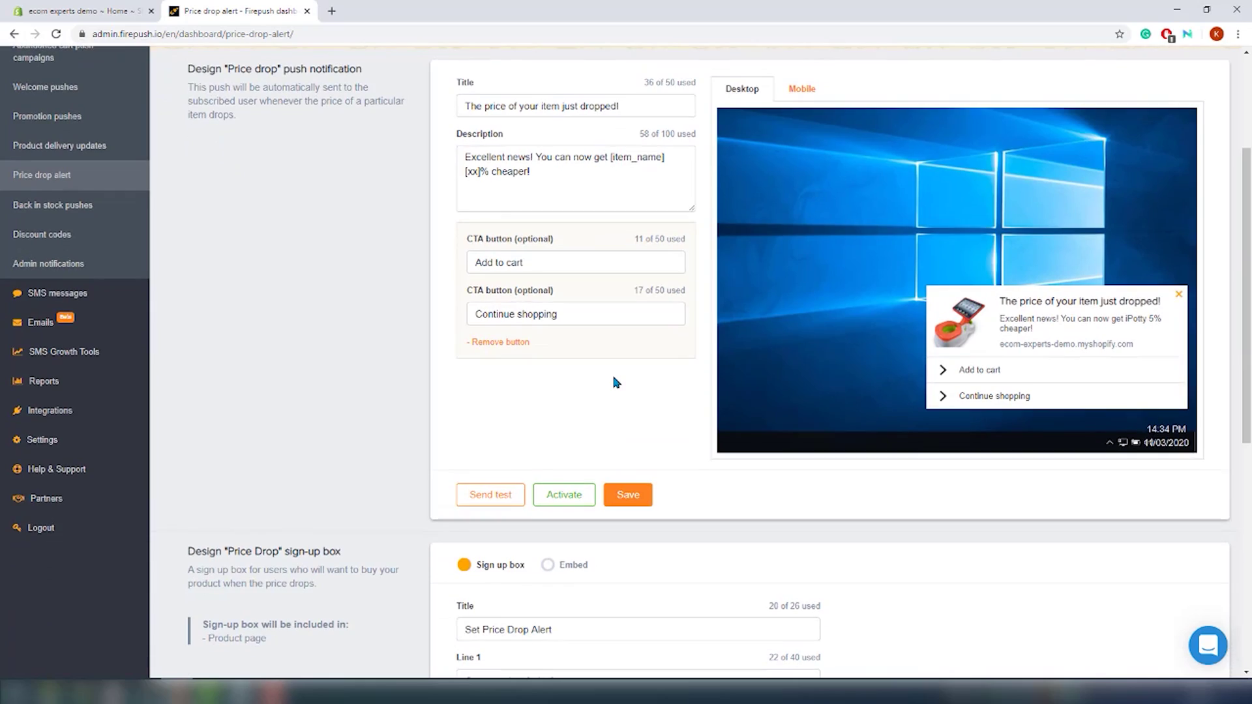
scroll(612, 376, "down", 5)
scroll(611, 391, "up", 2)
left_click(41, 321)
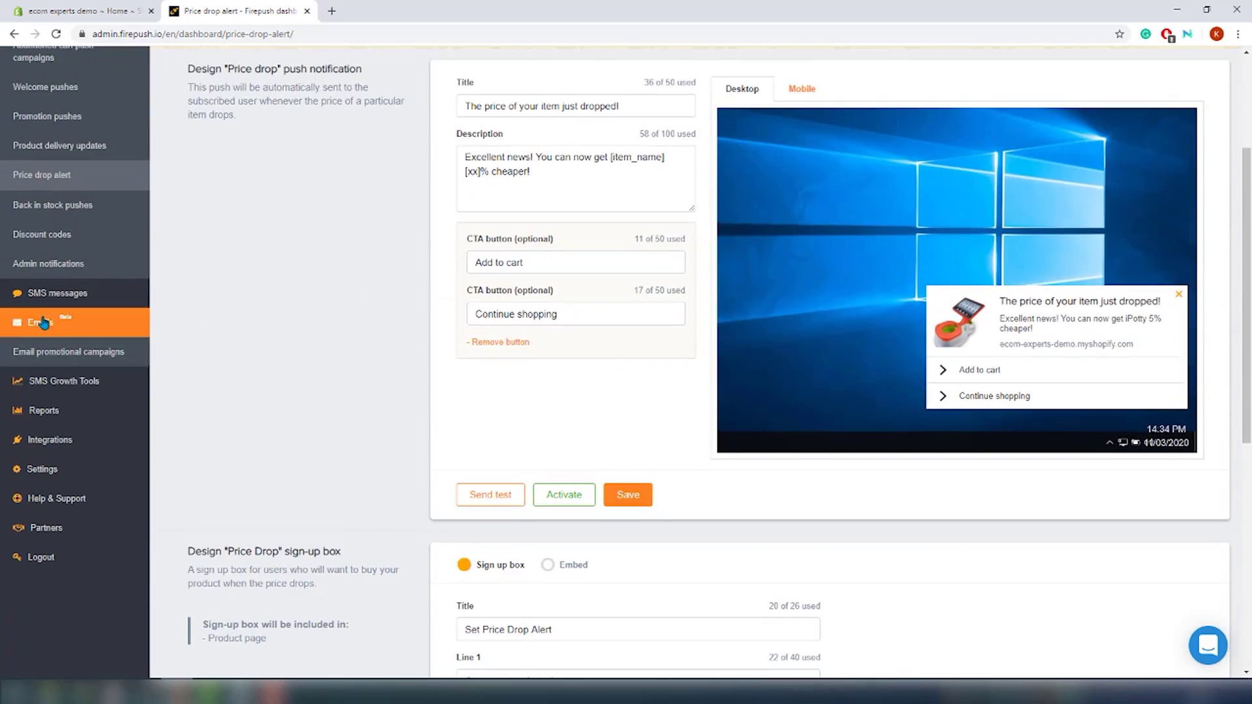
scroll(893, 391, "down", 15)
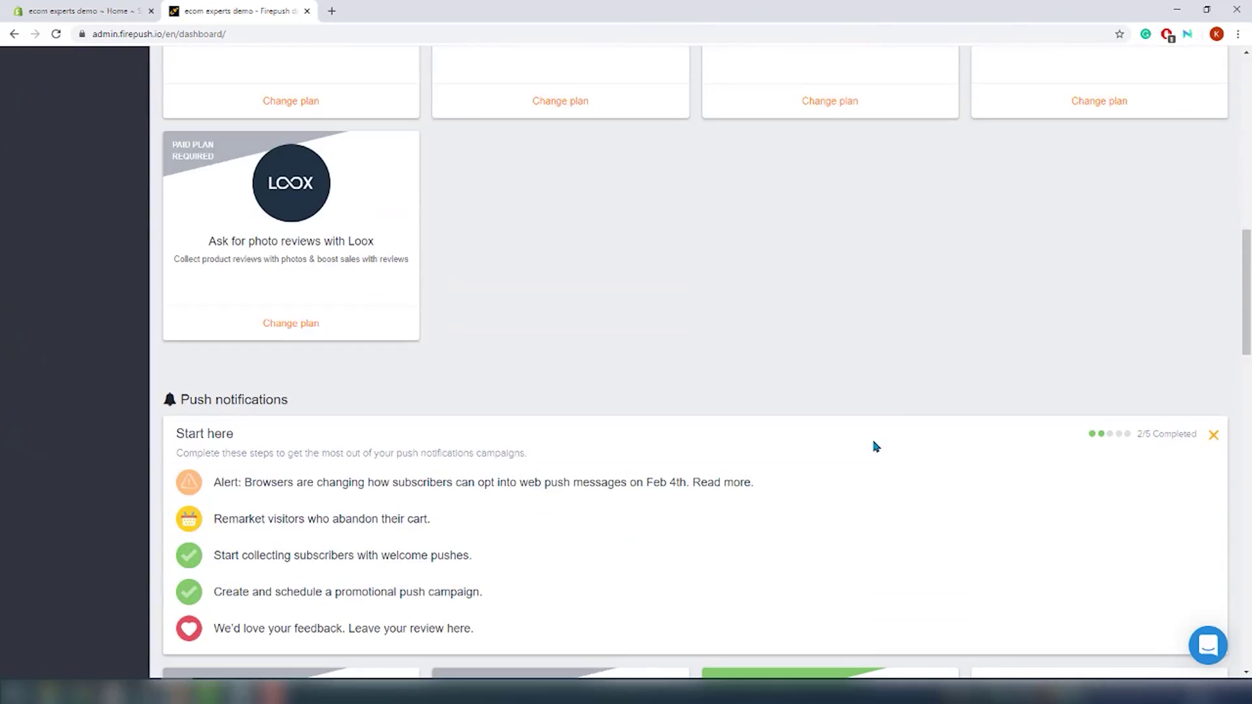
scroll(876, 446, "down", 15)
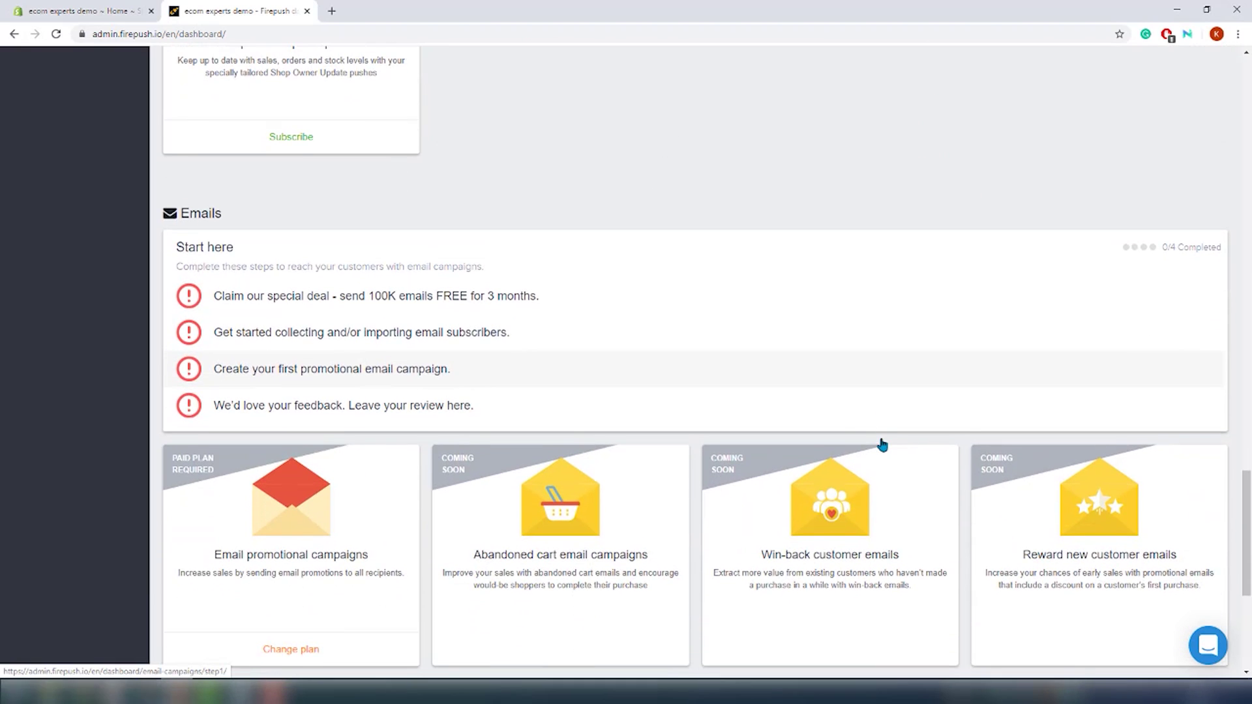
Step: Switch to the Shopify admin and open the live storefront in a new tab
scroll(883, 445, "down", 4)
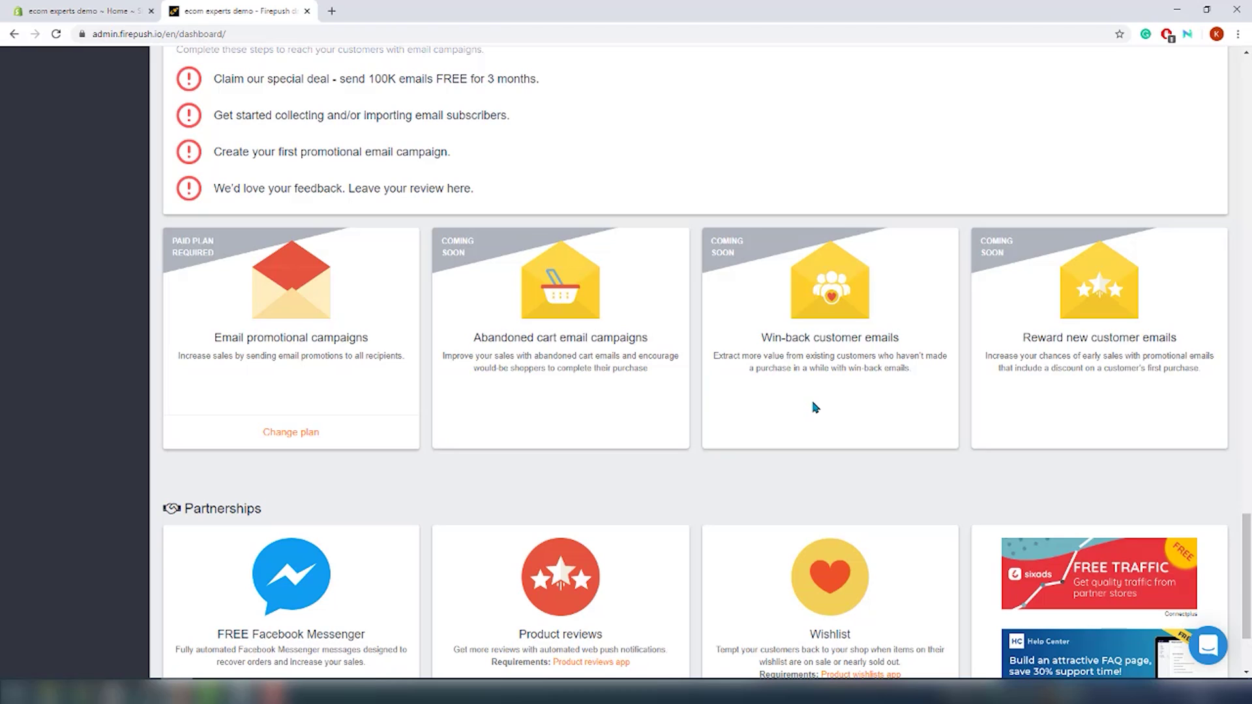
left_click(139, 6)
left_click(129, 309)
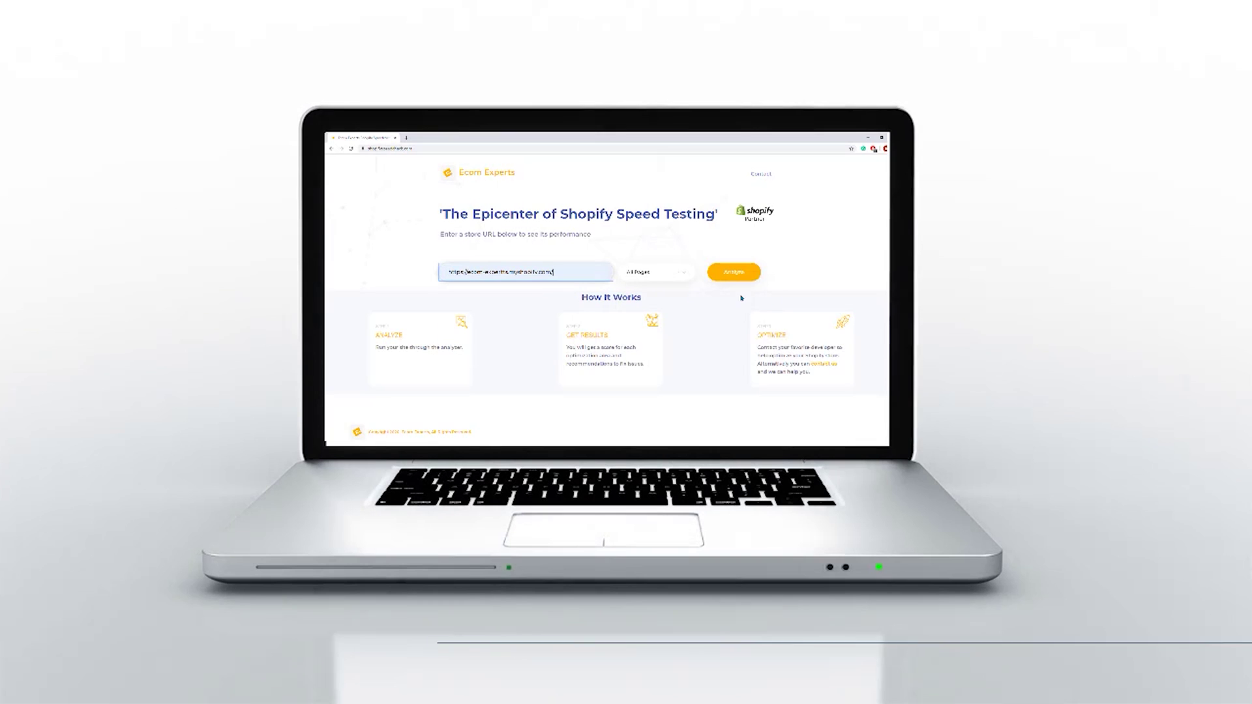
Step: Run a testmystorespeed.com analysis on the pasted demo store address
key("Return")
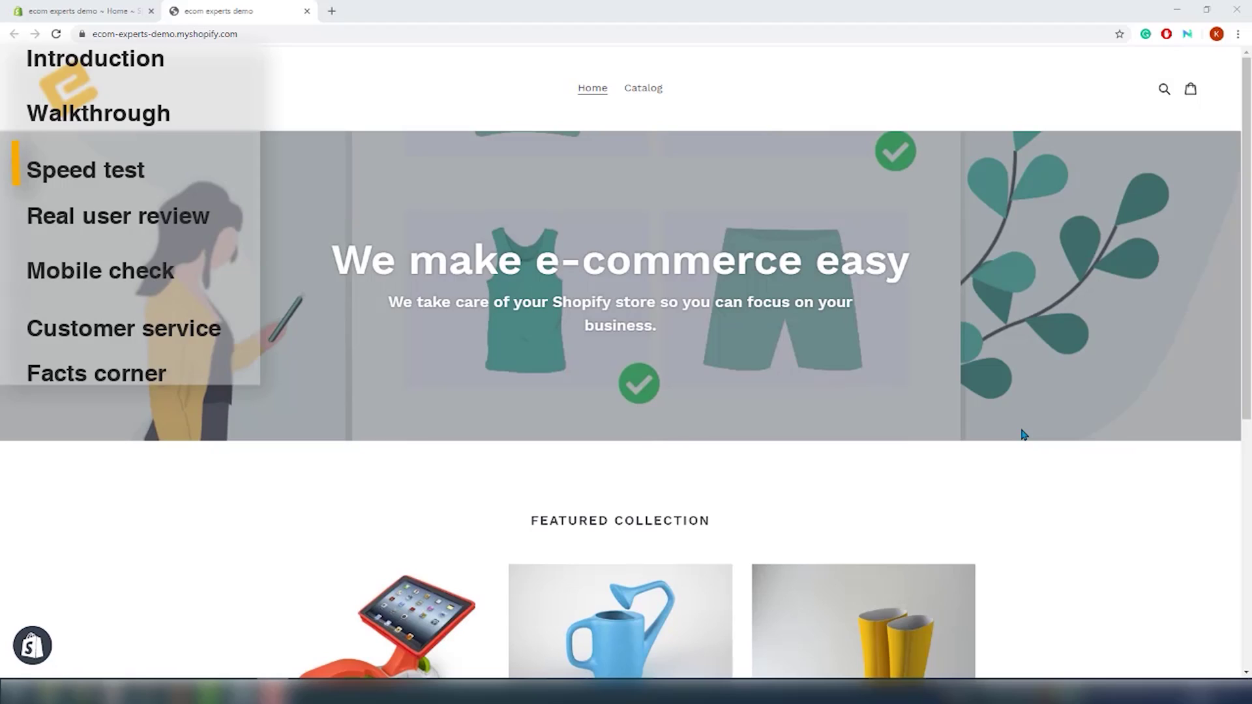
key("ctrl+t")
type("testmystorespeed.com")
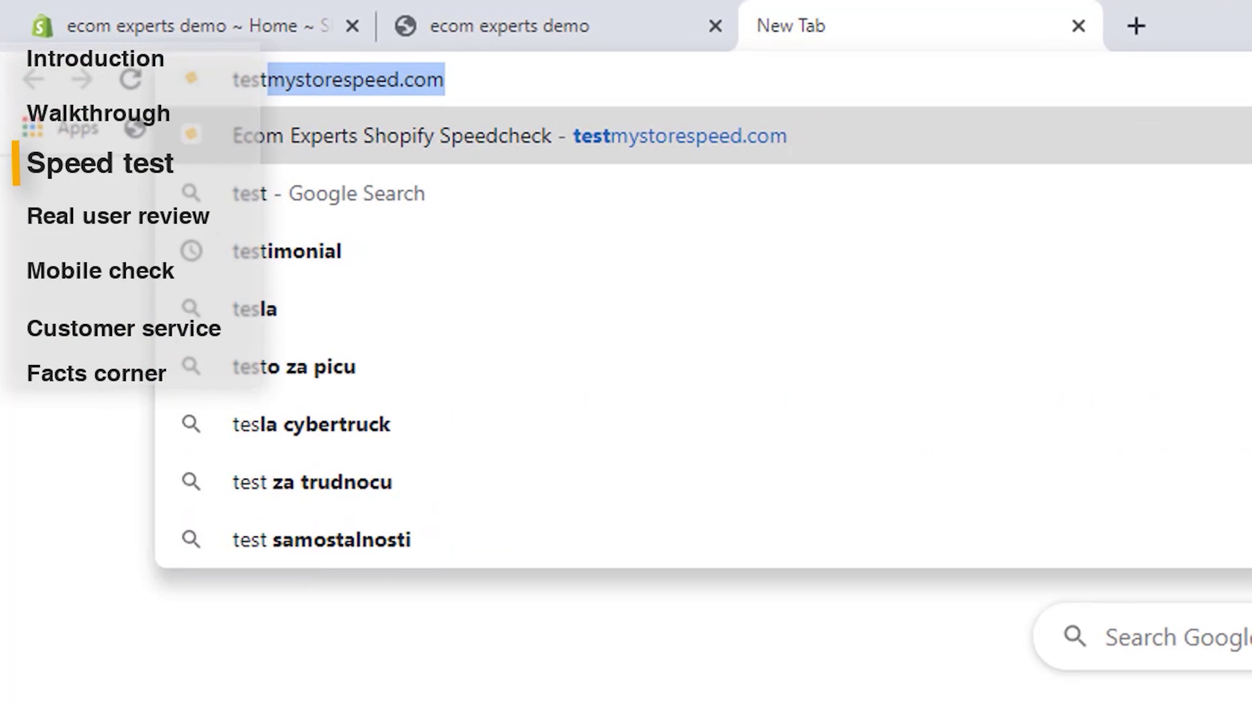
key("Return")
left_click(461, 297)
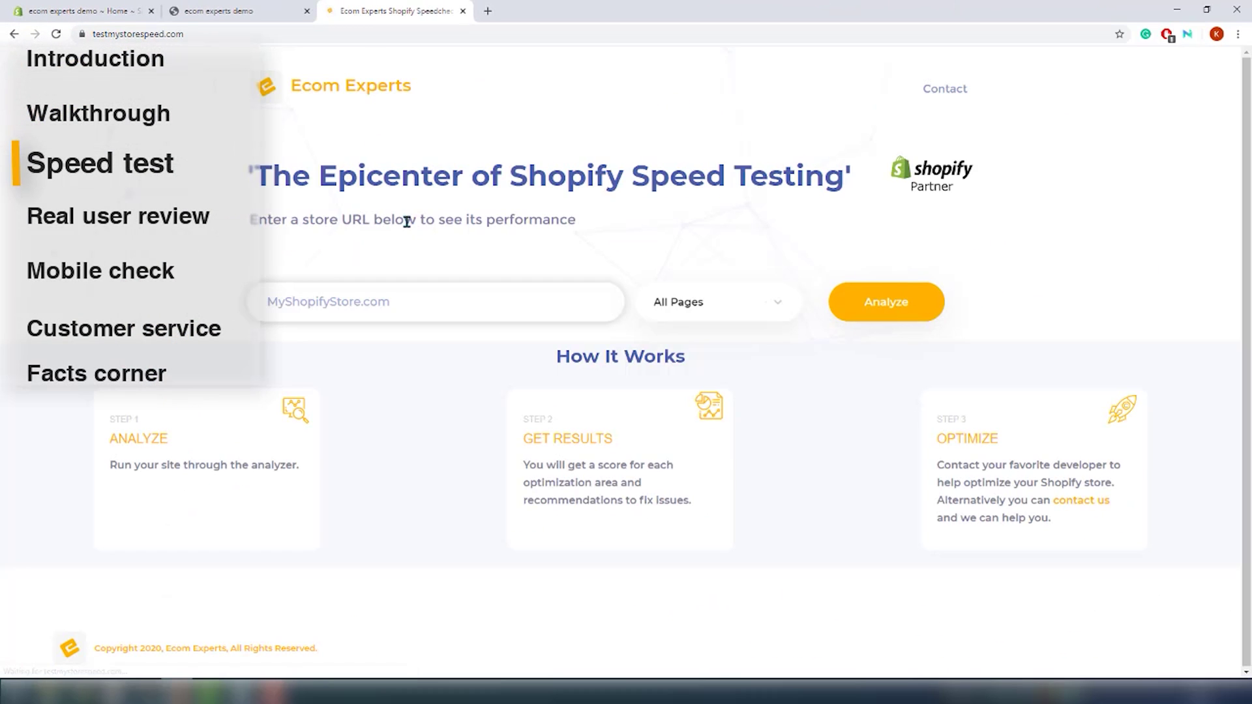
type("https://ecom-experts-demo.myshopify.com/")
left_click(894, 304)
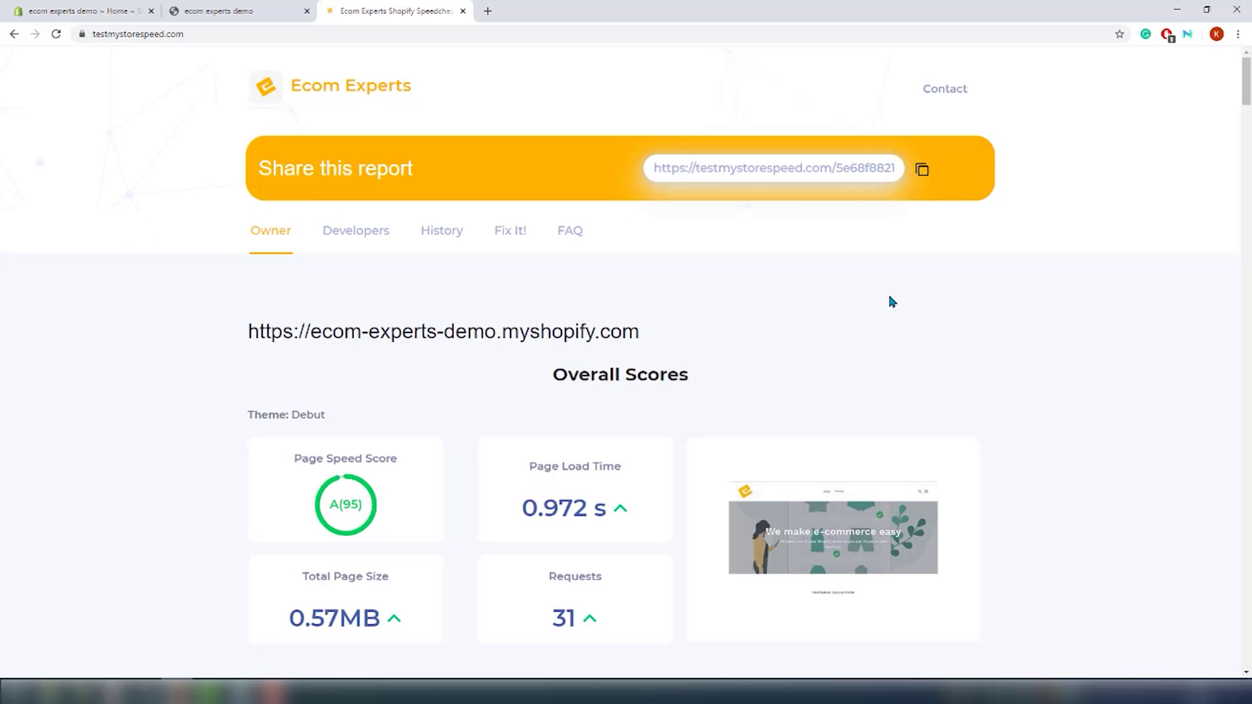
Step: Open the History view of past speed tests
scroll(892, 301, "down", 3)
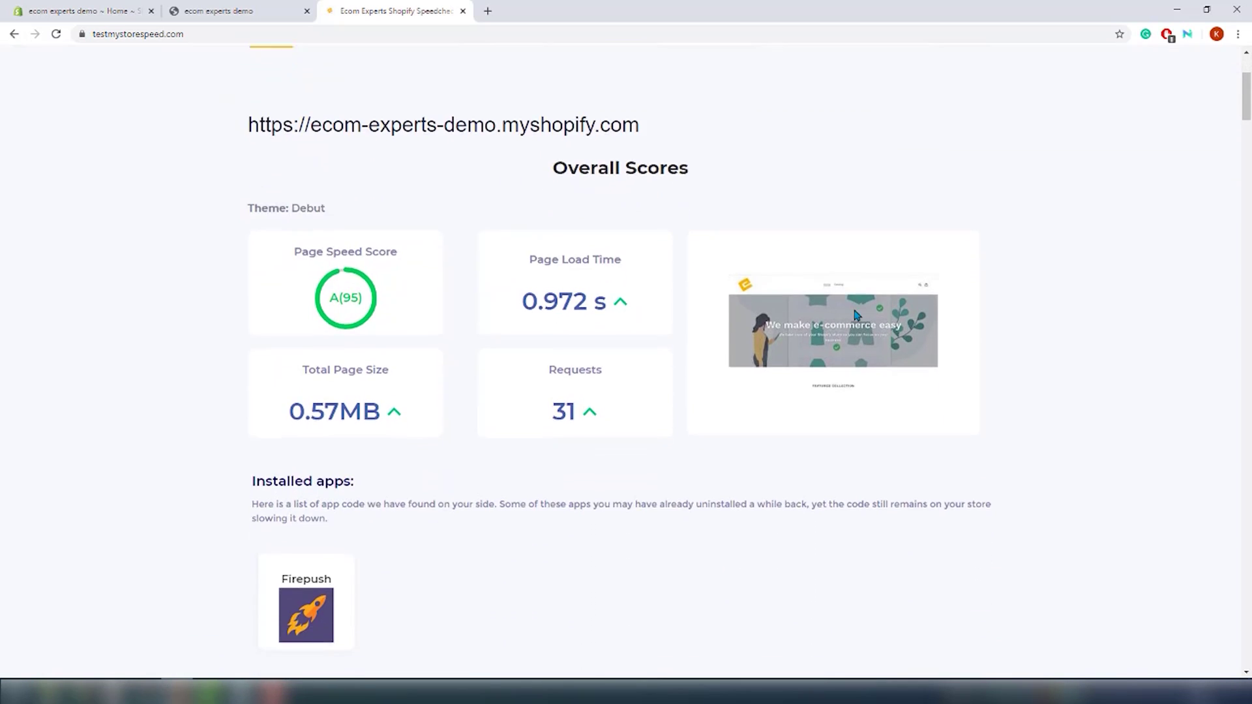
scroll(856, 315, "down", 1)
scroll(672, 300, "up", 4)
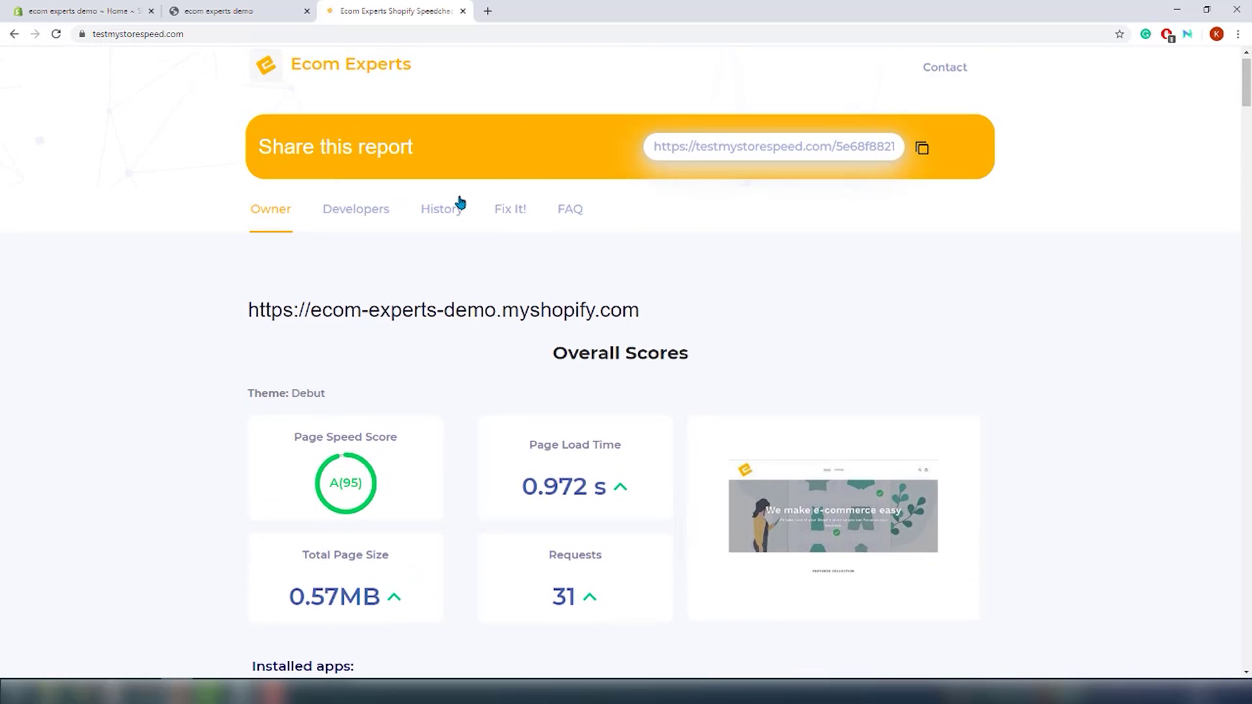
left_click(460, 203)
Step: Compare the 3/11/2020 1:01:52 PM test against the 3/11/2020 3:40:47 PM test
scroll(543, 385, "down", 3)
left_click(464, 543)
scroll(470, 568, "down", 3)
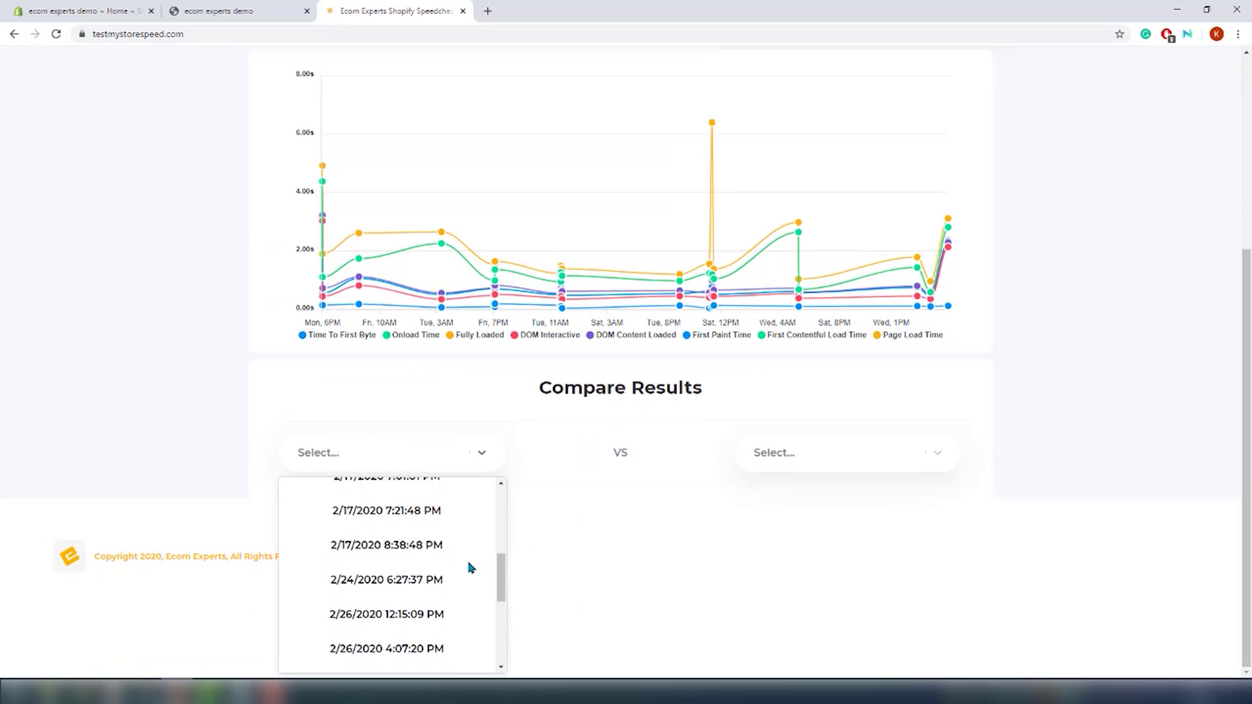
left_click(396, 617)
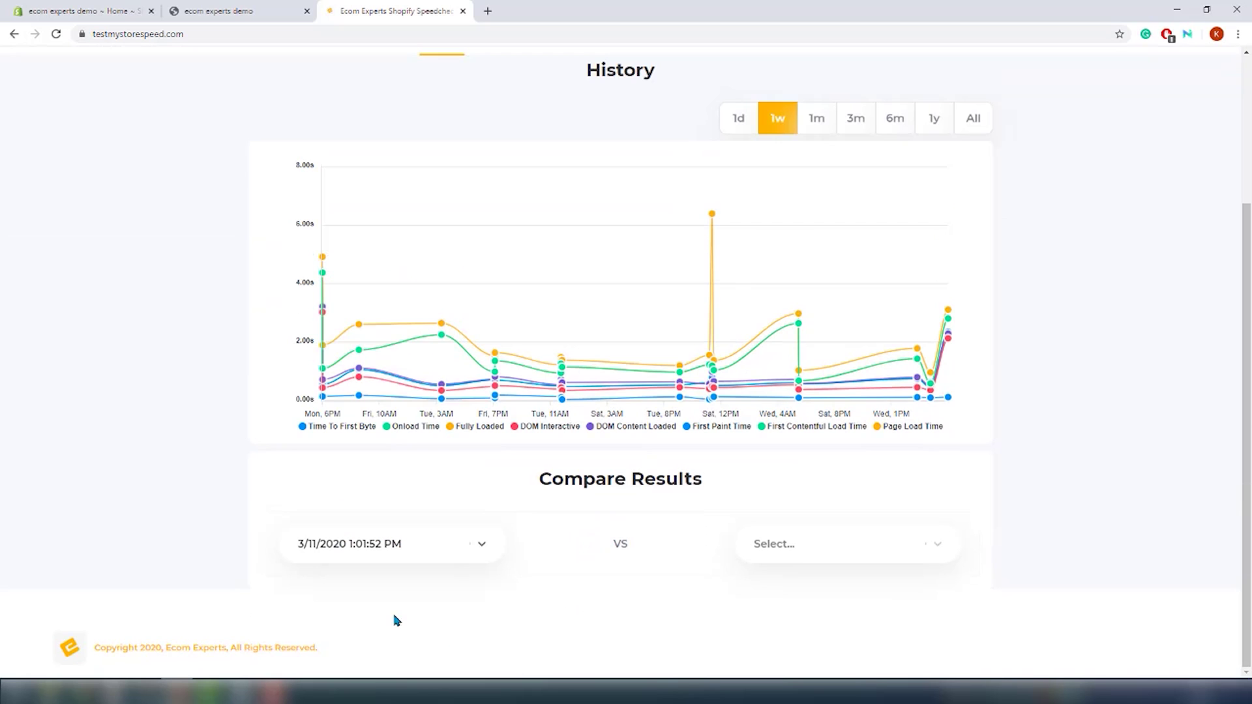
left_click(823, 555)
scroll(829, 568, "down", 10)
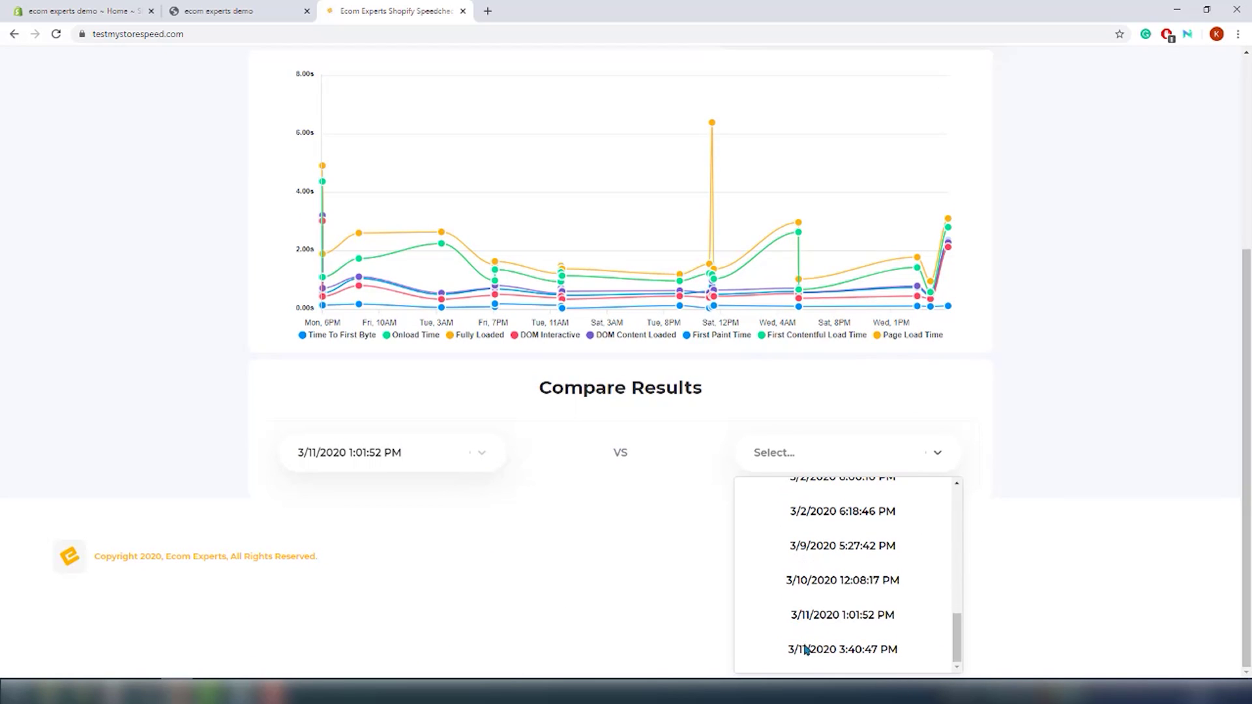
left_click(808, 649)
scroll(806, 619, "down", 6)
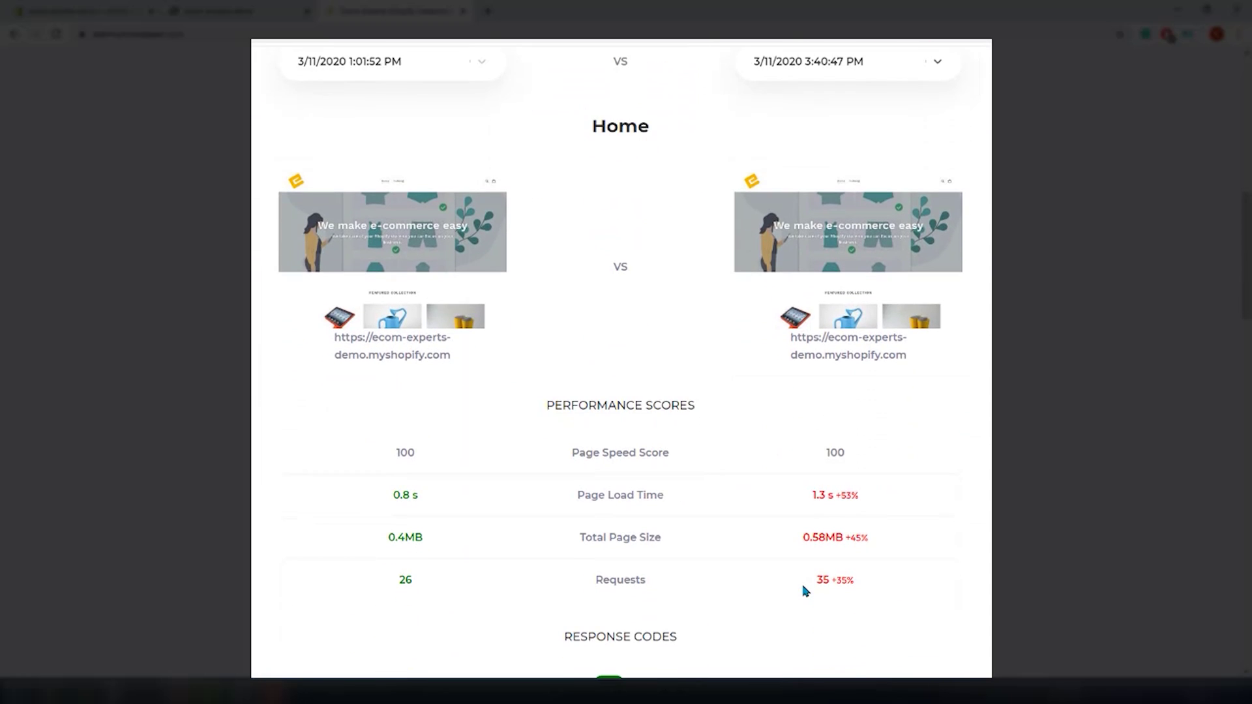
scroll(806, 591, "down", 3)
scroll(806, 591, "down", 8)
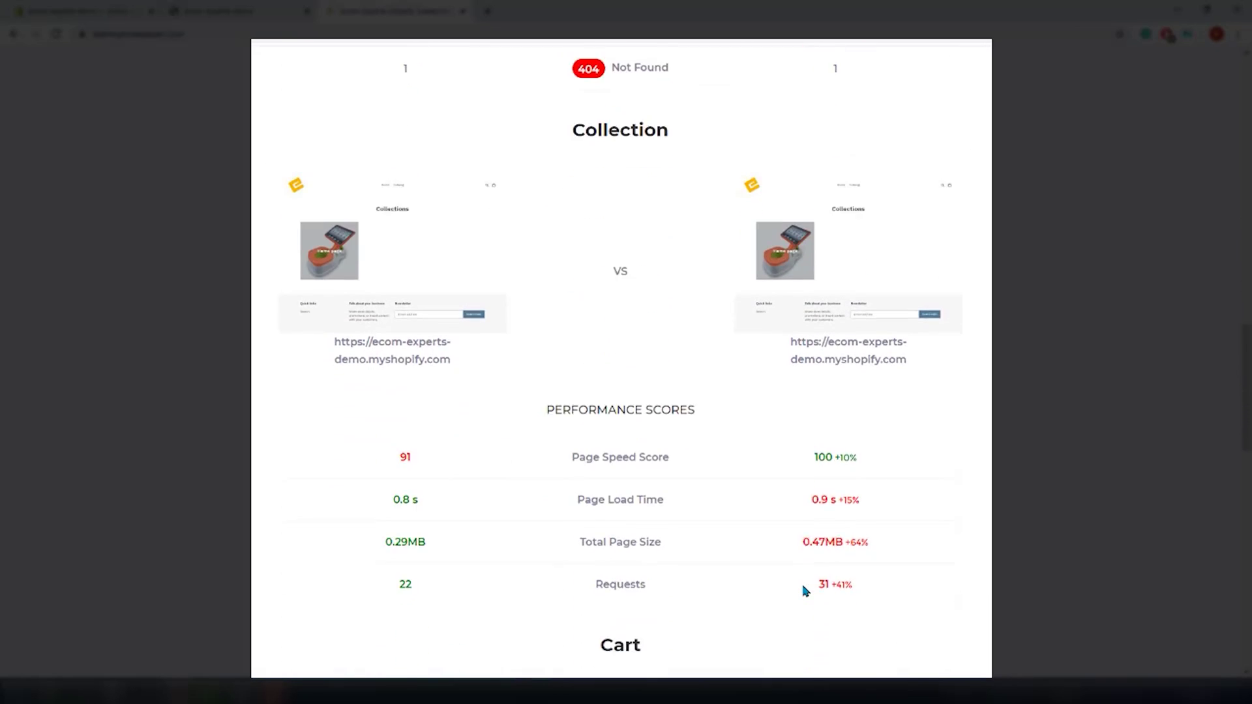
scroll(806, 591, "down", 2)
scroll(806, 591, "down", 8)
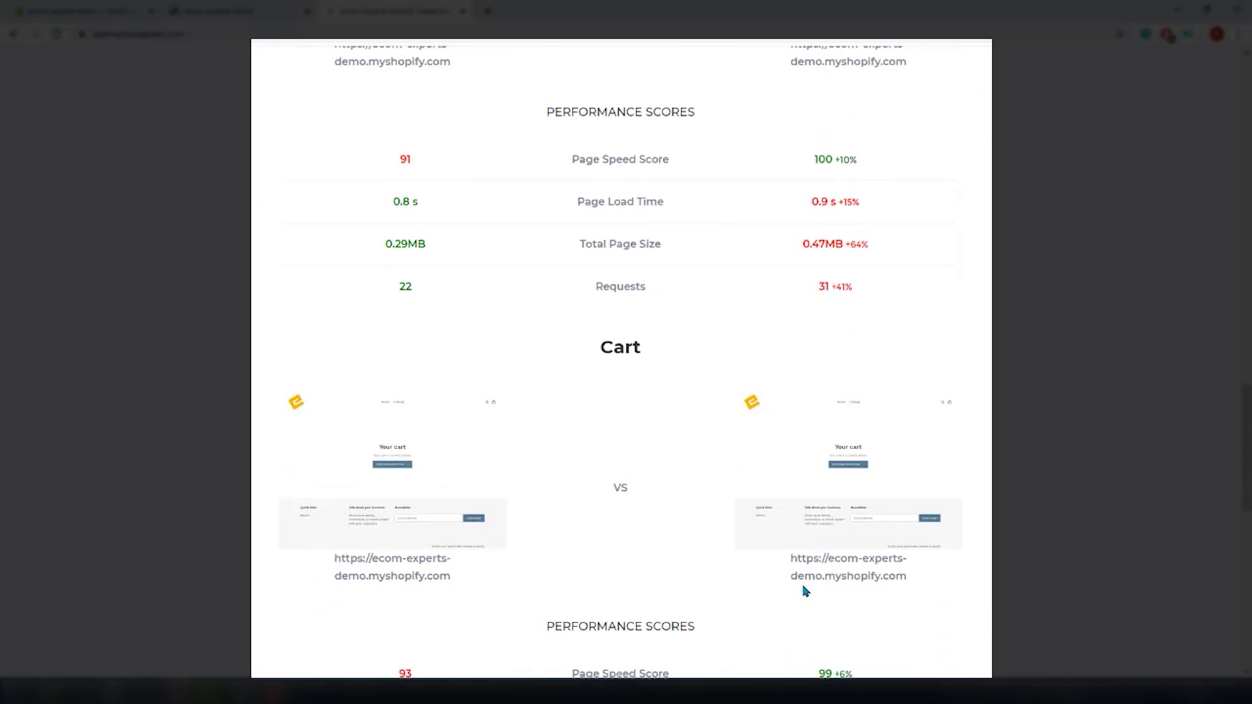
scroll(806, 591, "down", 7)
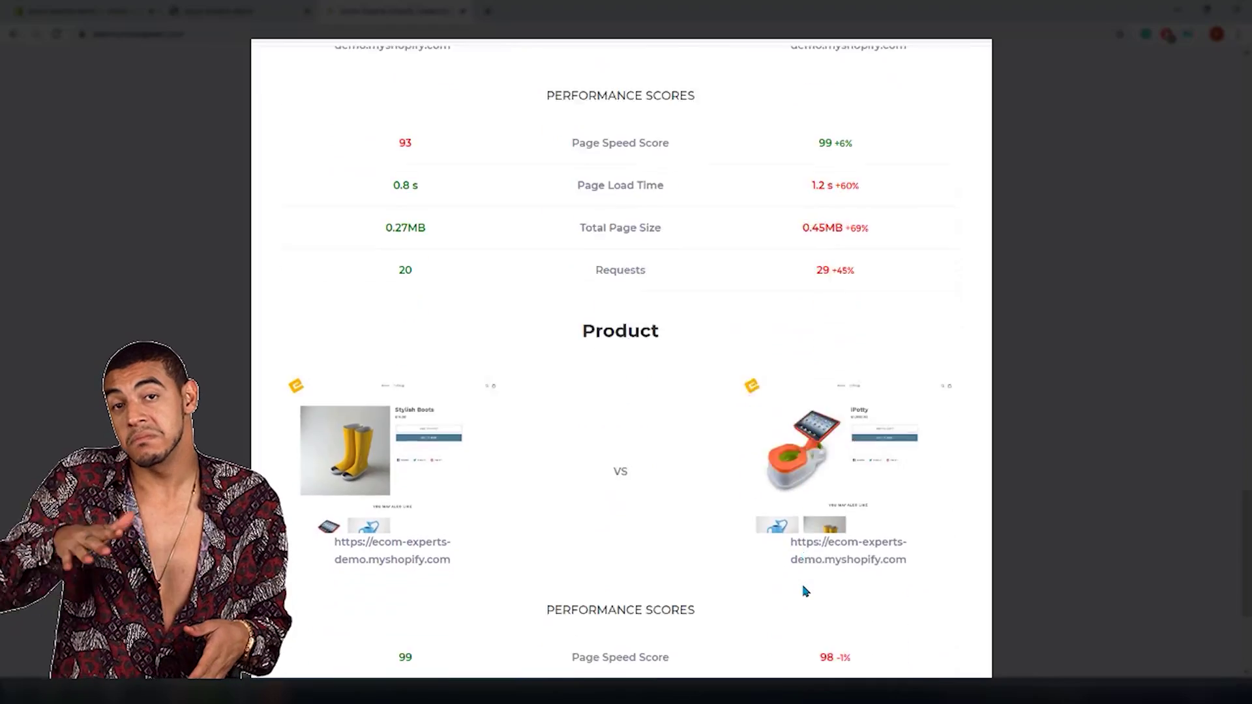
scroll(806, 591, "down", 1)
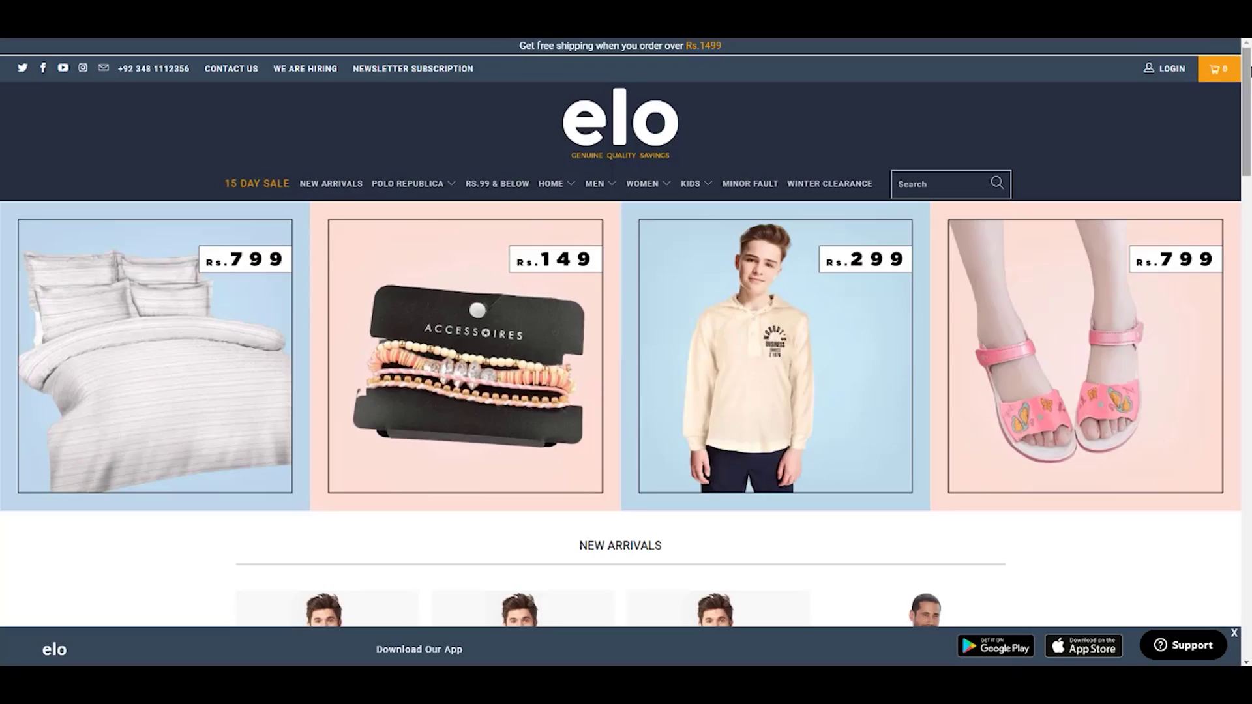
scroll(626, 352, "down", 15)
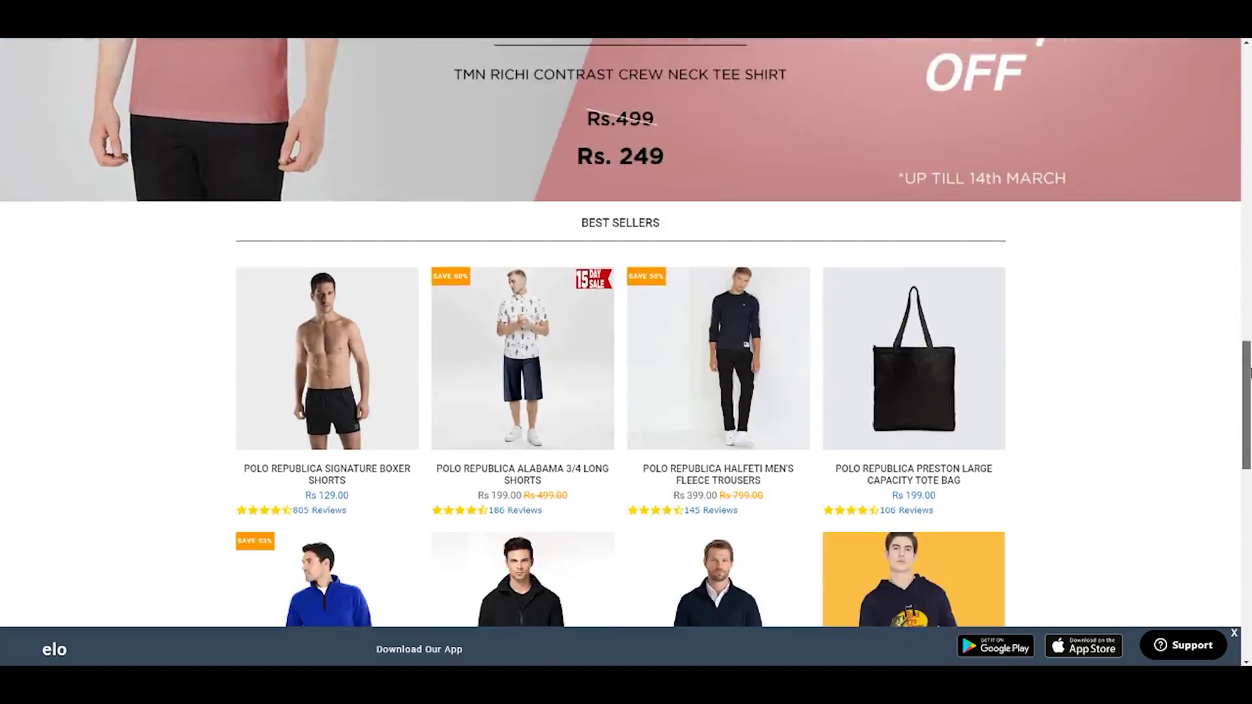
scroll(626, 352, "down", 5)
scroll(458, 85, "up", 20)
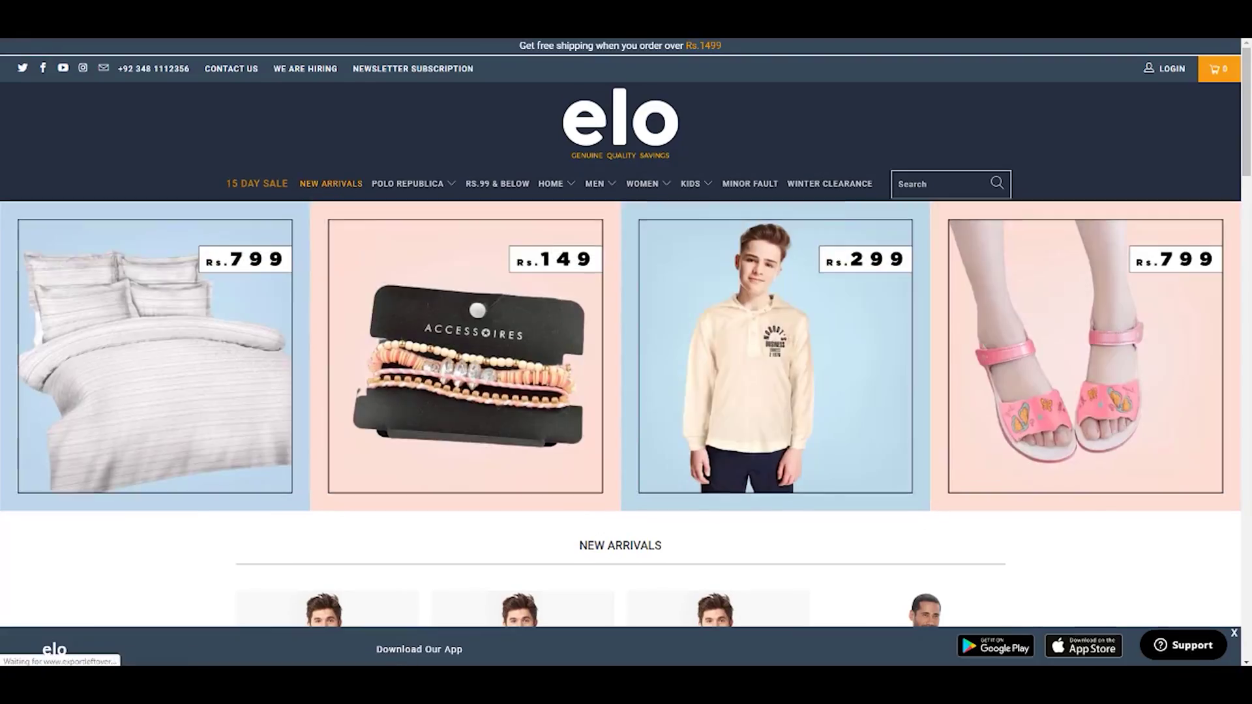
scroll(626, 352, "down", 20)
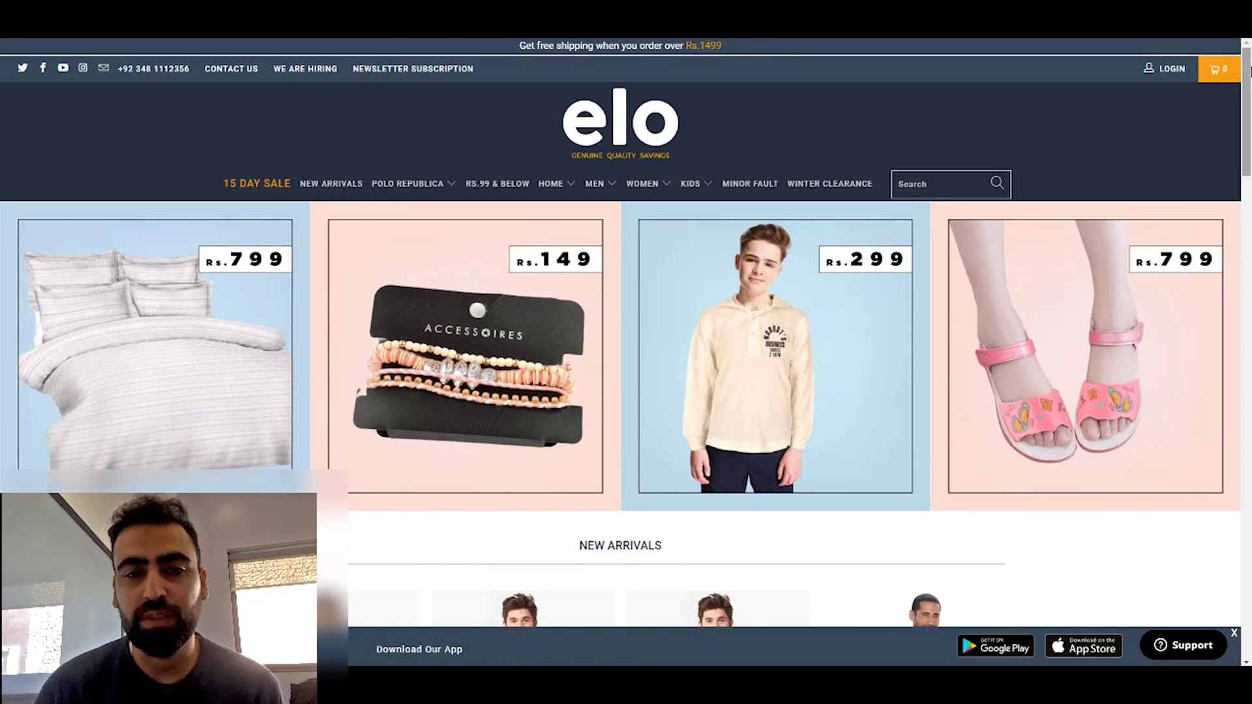
left_click_drag(1248, 71, 1249, 162)
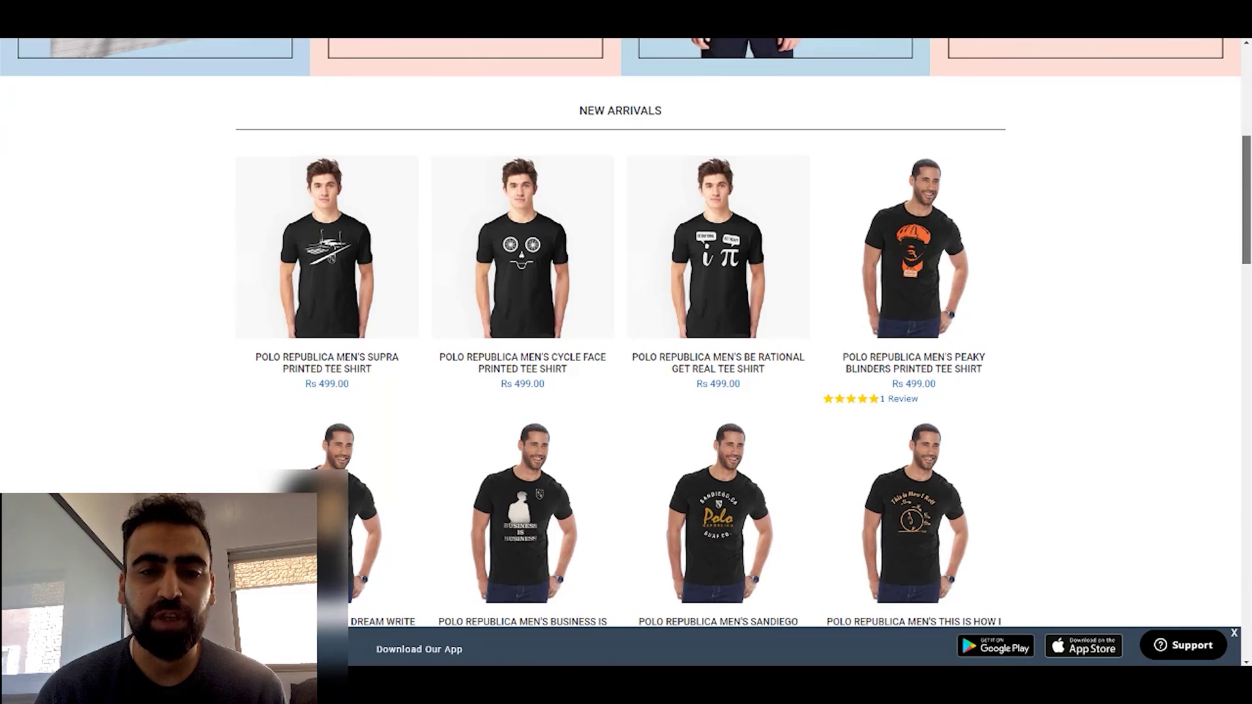
scroll(620, 326, "down", 2)
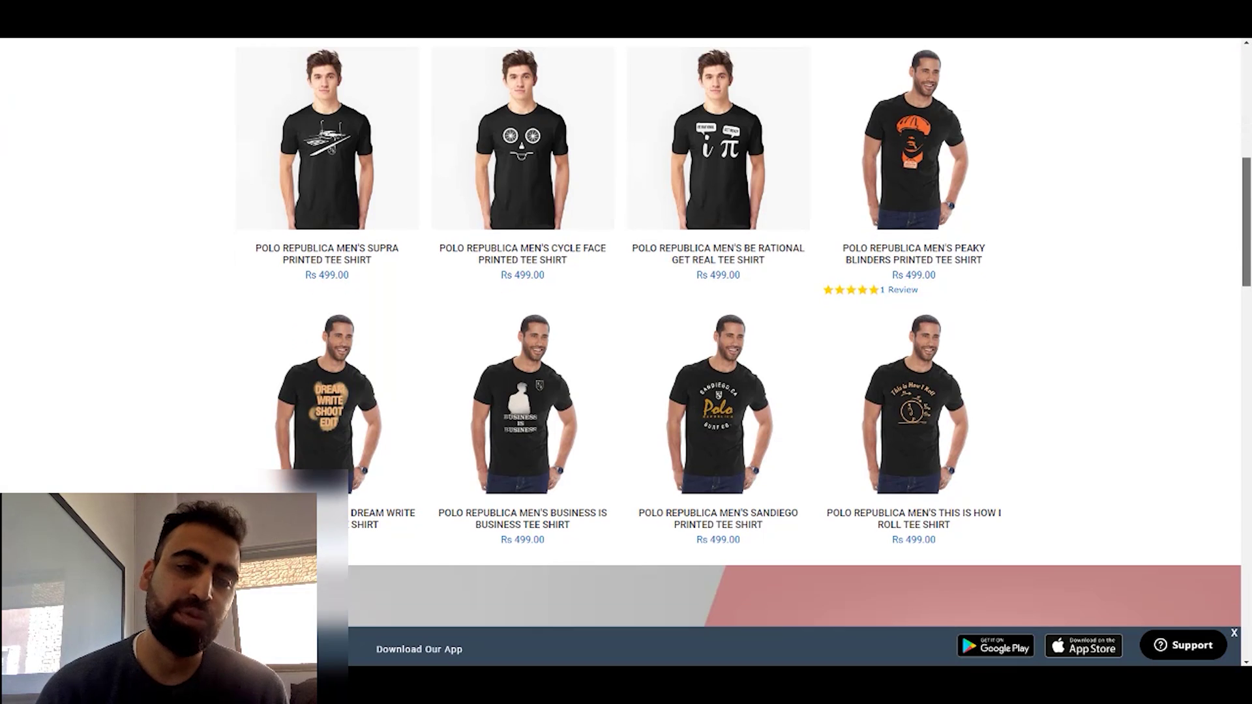
scroll(619, 326, "down", 3)
scroll(620, 326, "down", 5)
scroll(619, 326, "down", 10)
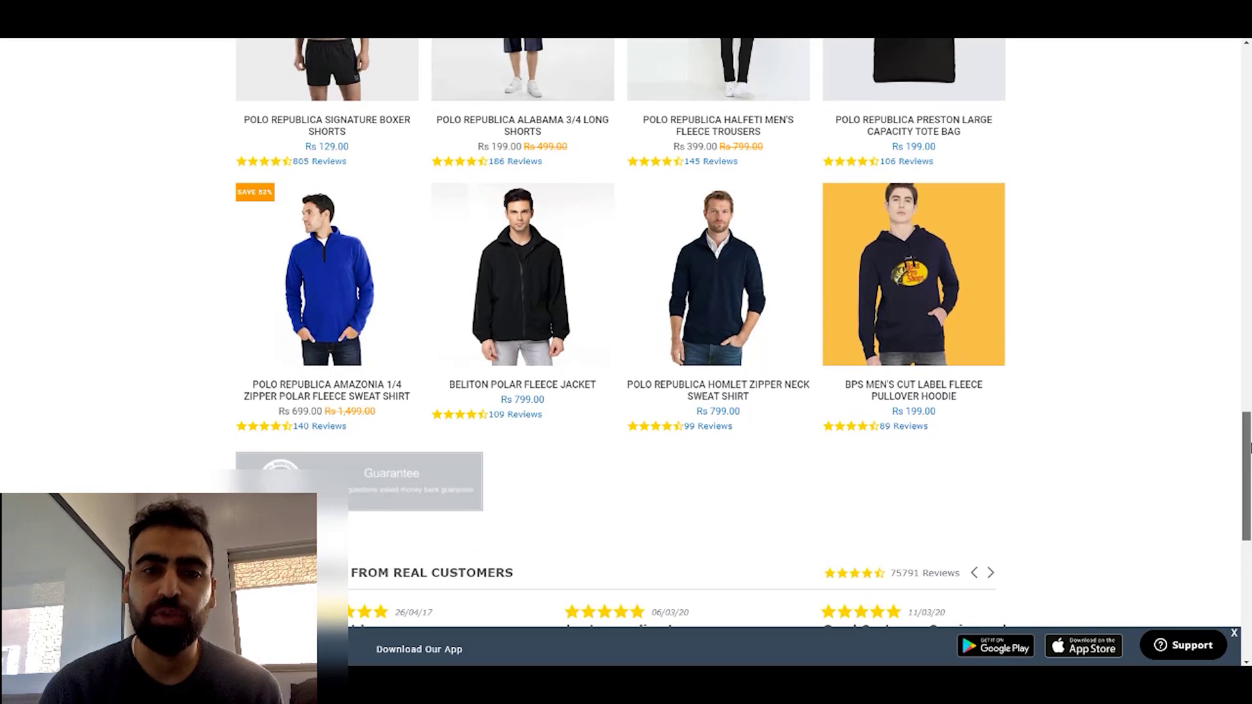
scroll(620, 326, "down", 1)
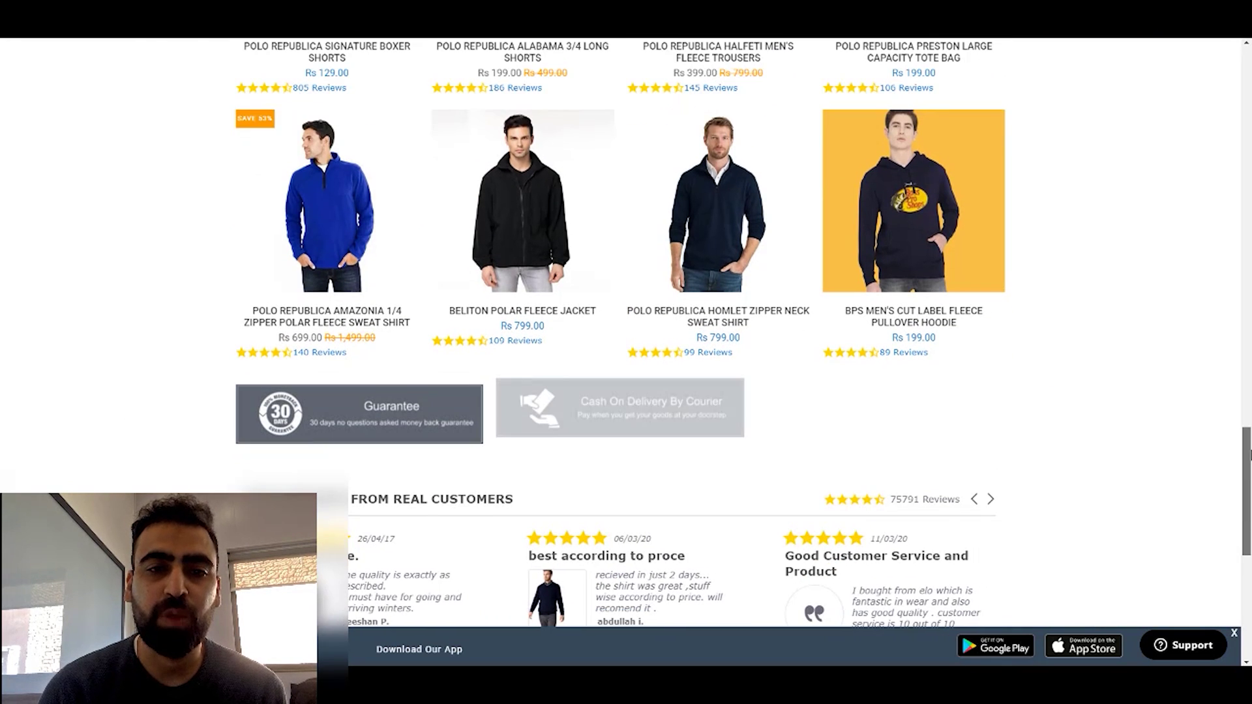
scroll(619, 326, "down", 1)
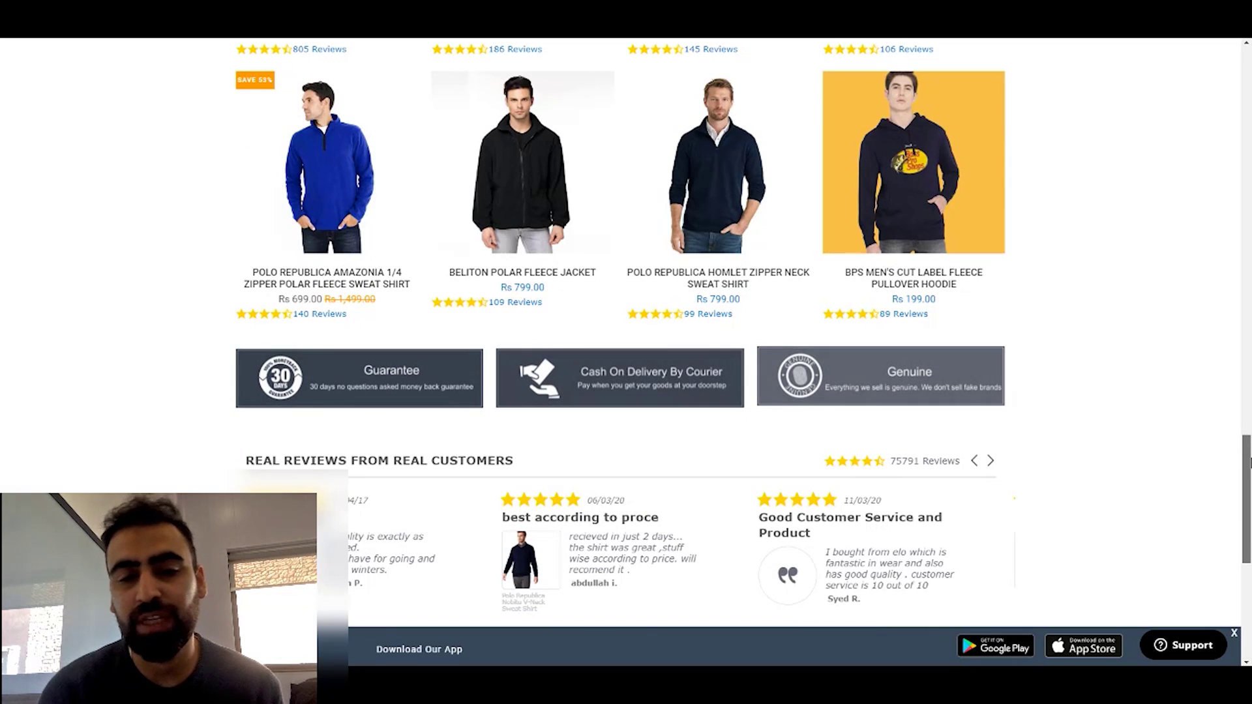
scroll(619, 326, "down", 5)
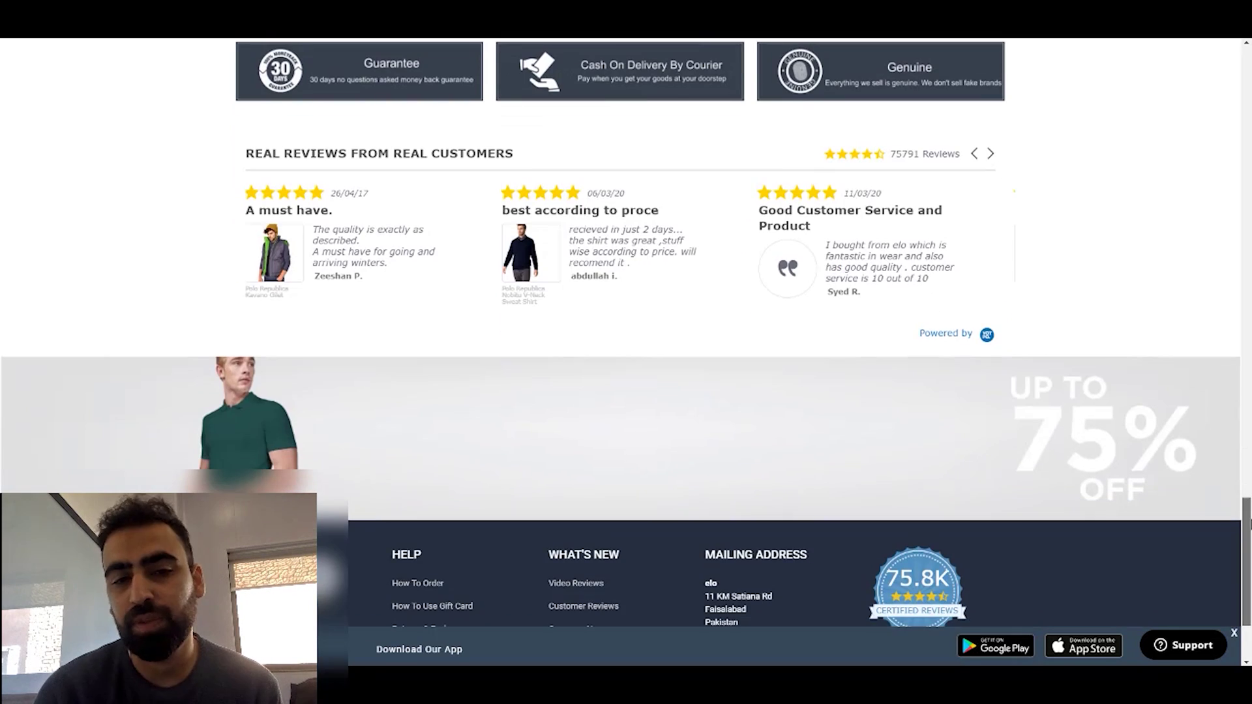
scroll(620, 326, "down", 3)
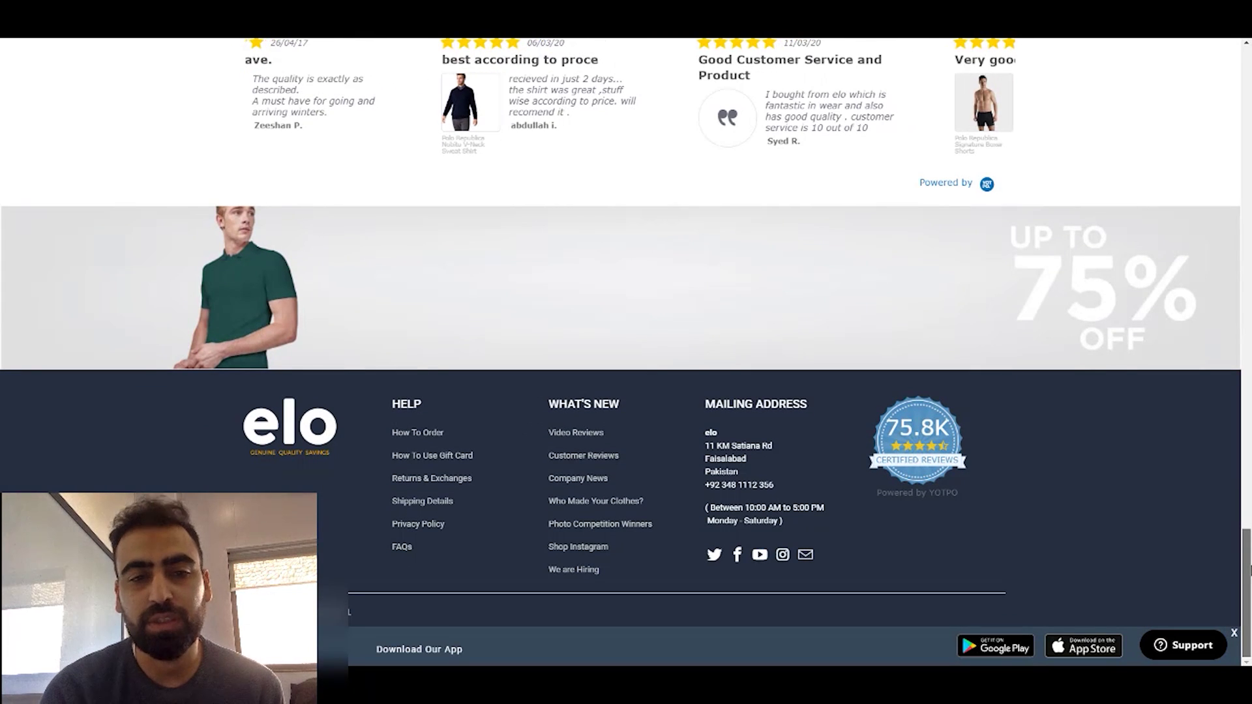
key("Home")
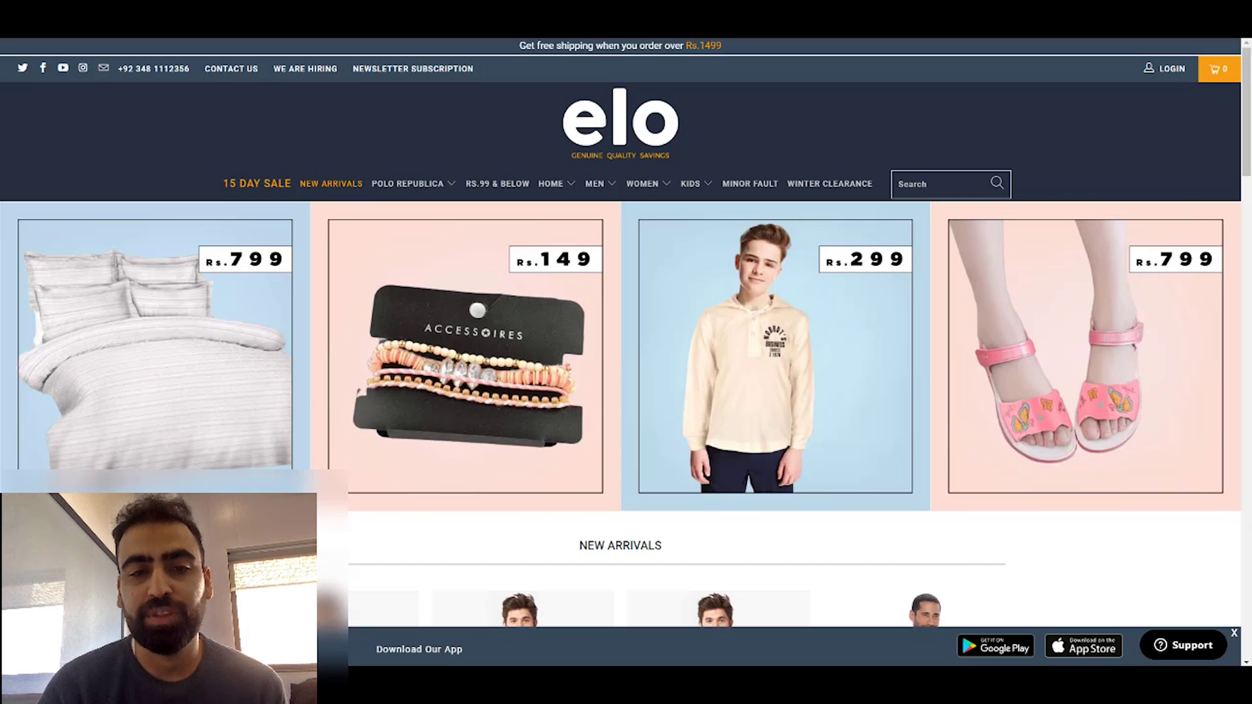
Step: Browse the elo store's New Arrivals grid of Polo Republica printed tees at Rs 499.00
left_click(331, 183)
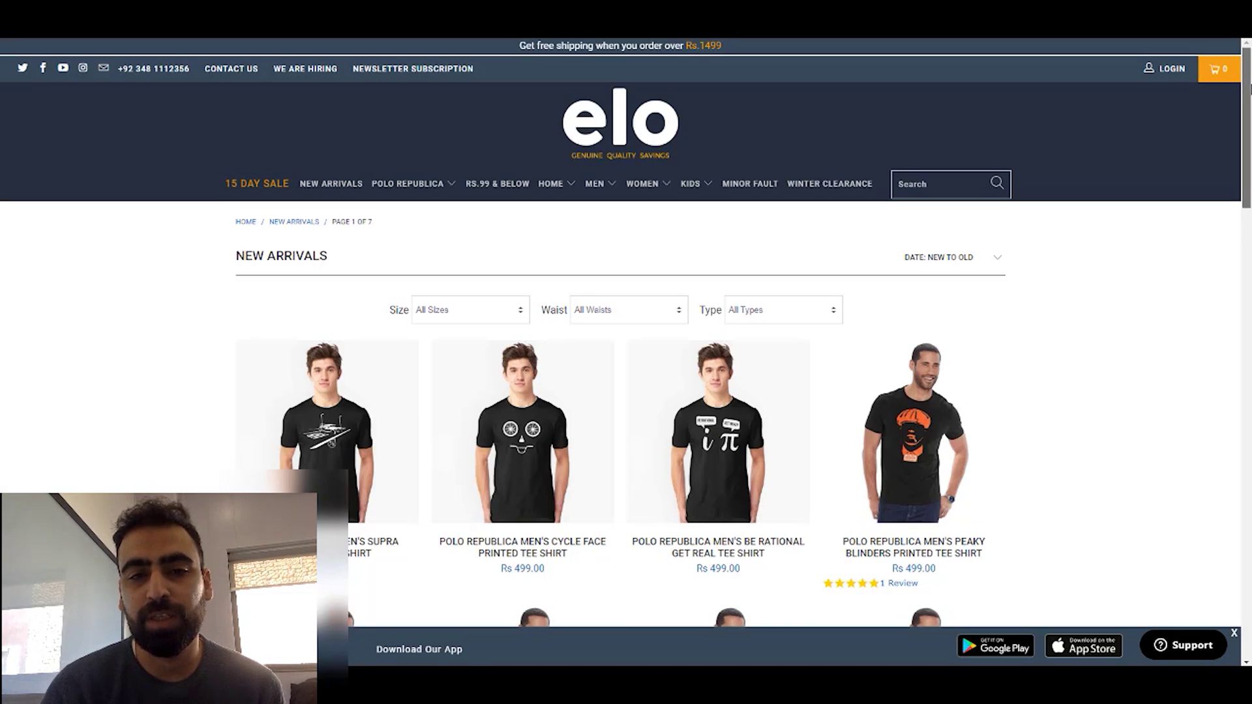
scroll(626, 333, "down", 1)
scroll(626, 332, "down", 2)
scroll(626, 332, "down", 3)
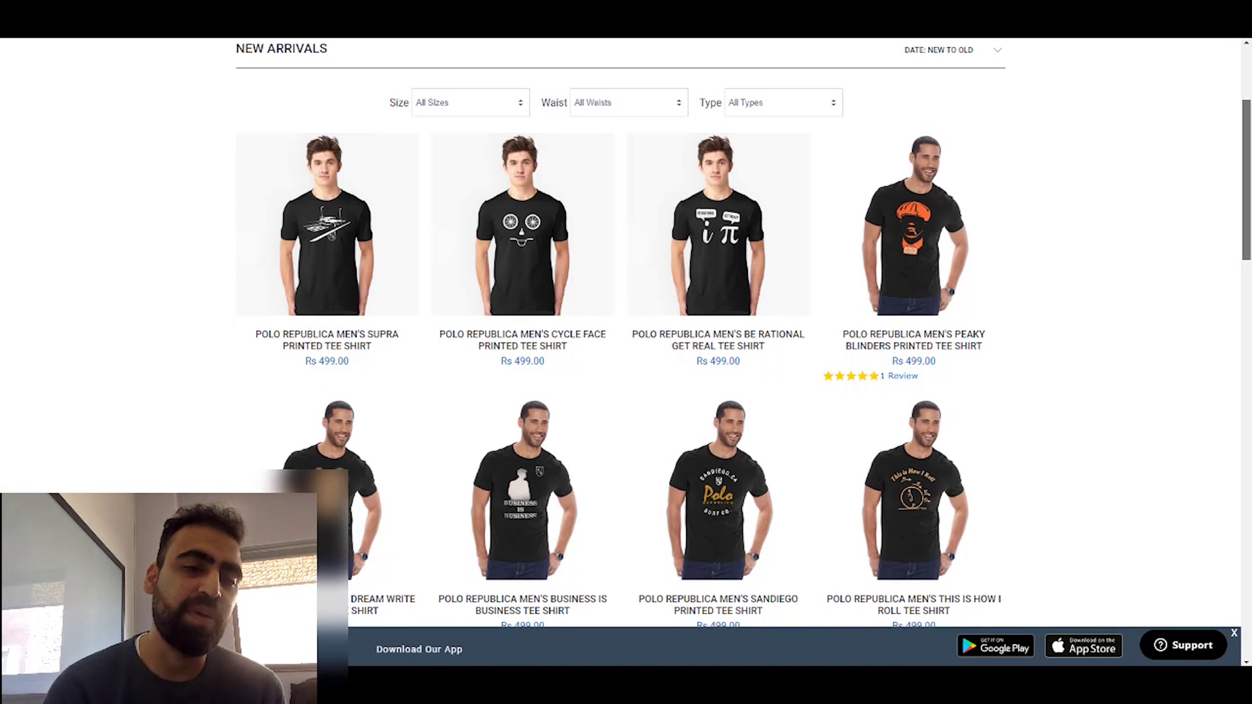
scroll(626, 339, "down", 1)
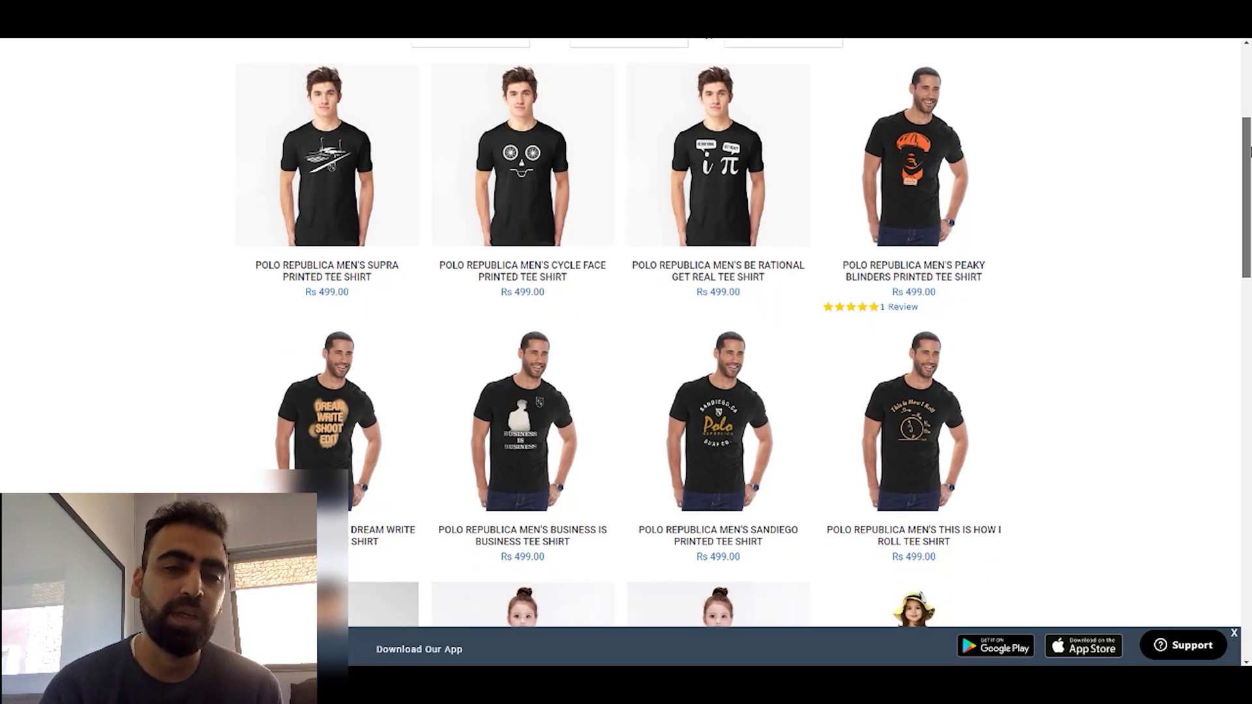